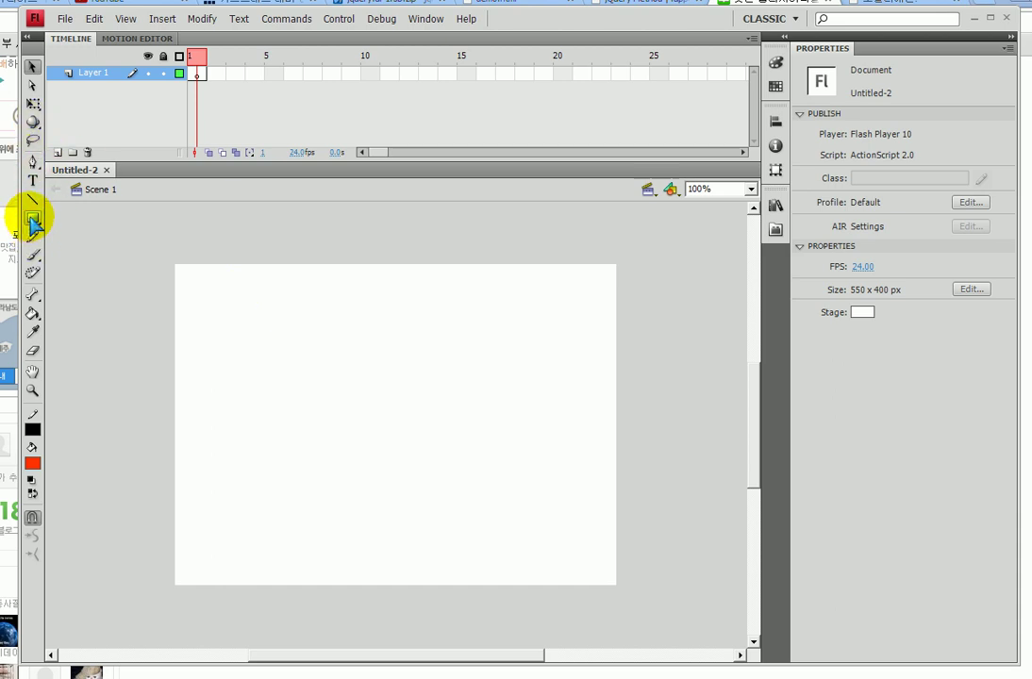
Choose the Oval Primitive tool and set its stroke width to 3.
click(34, 221)
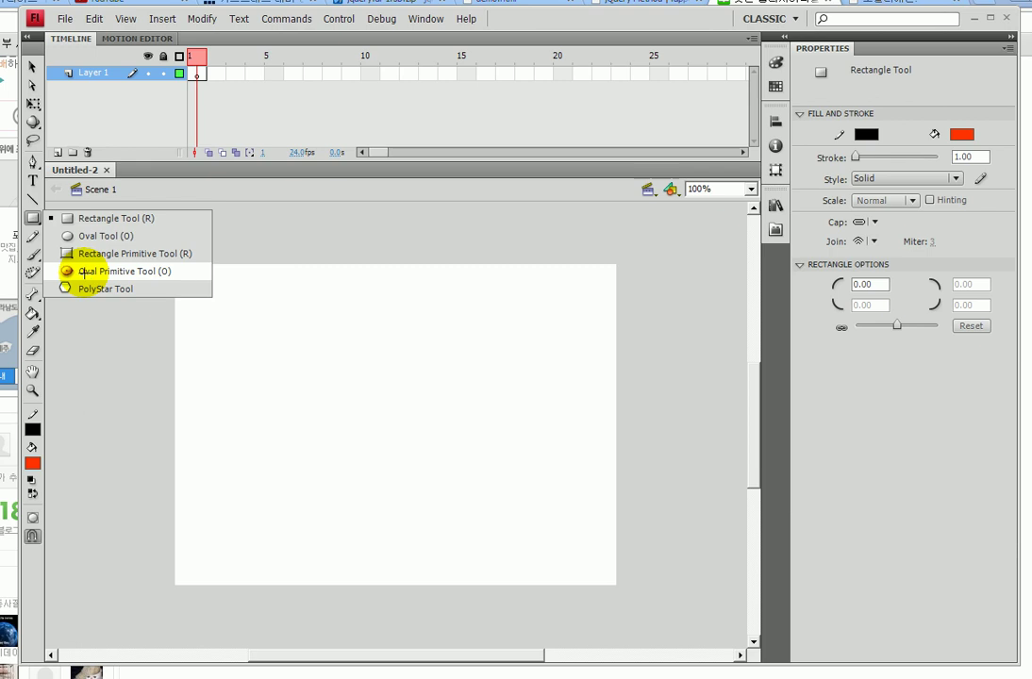
click(72, 271)
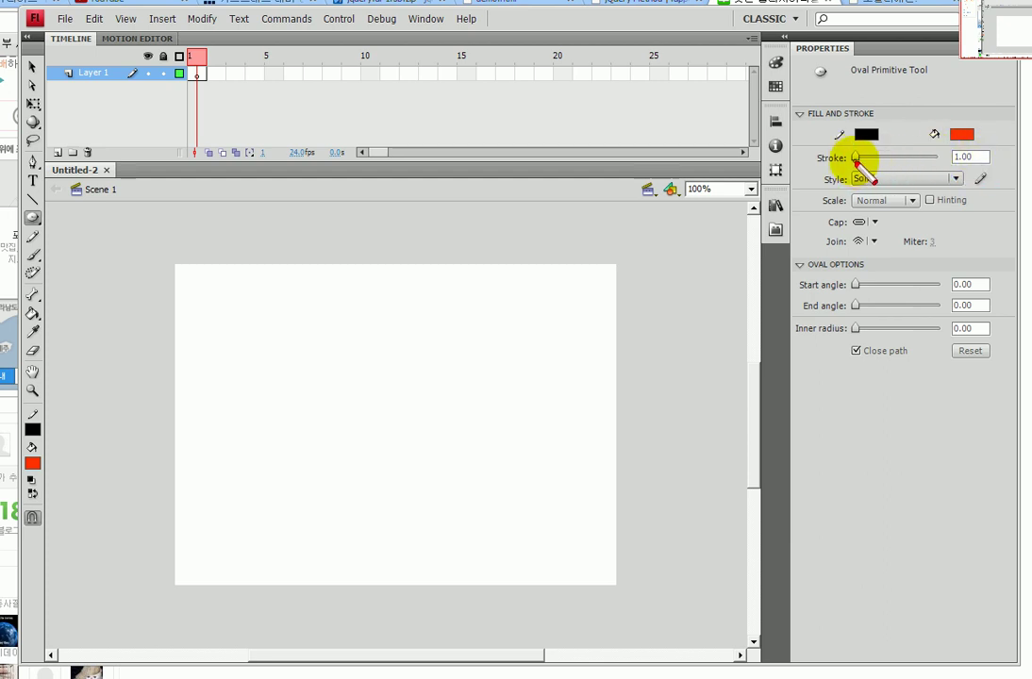
drag(856, 158, 858, 160)
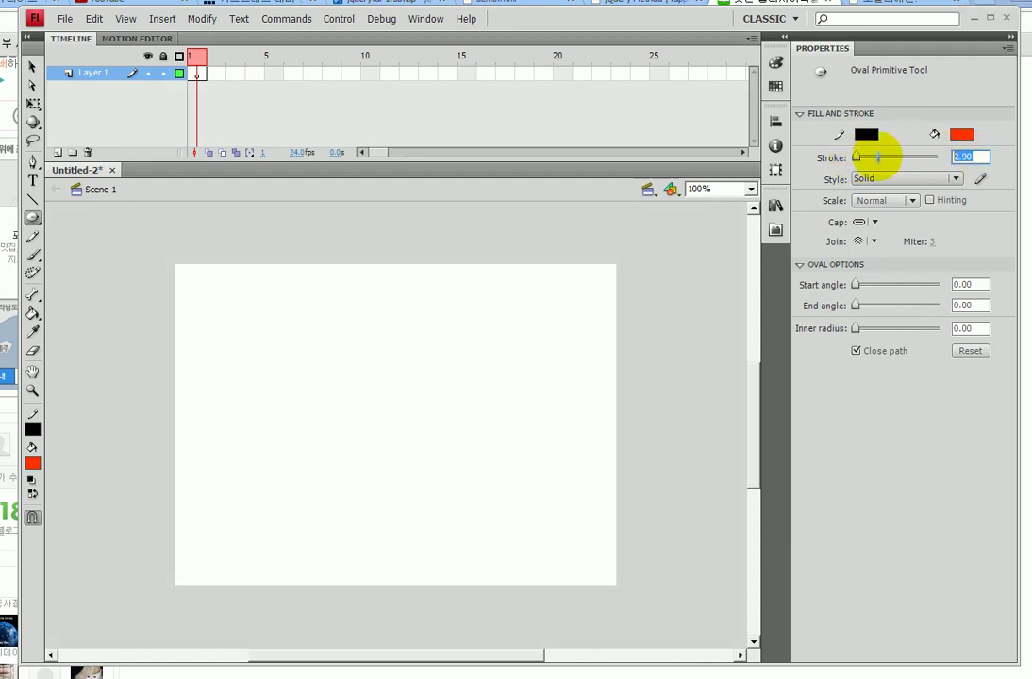
text(3)
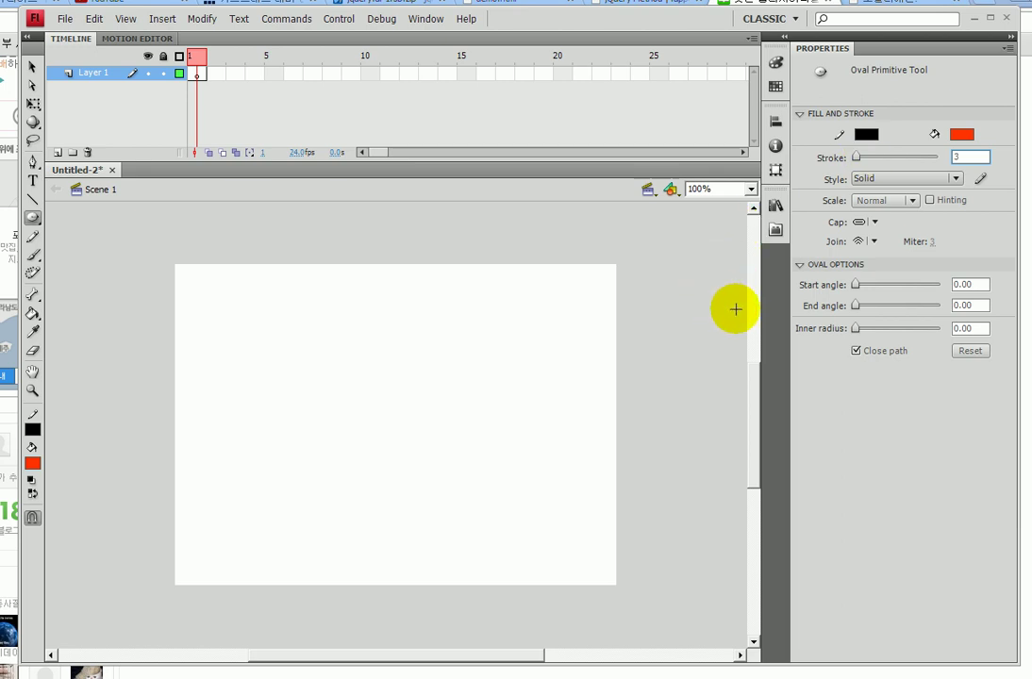
click(856, 348)
mouse_move(859, 349)
mouse_down()
mouse_move(840, 264)
mouse_move(892, 280)
mouse_move(896, 332)
mouse_move(870, 346)
mouse_up()
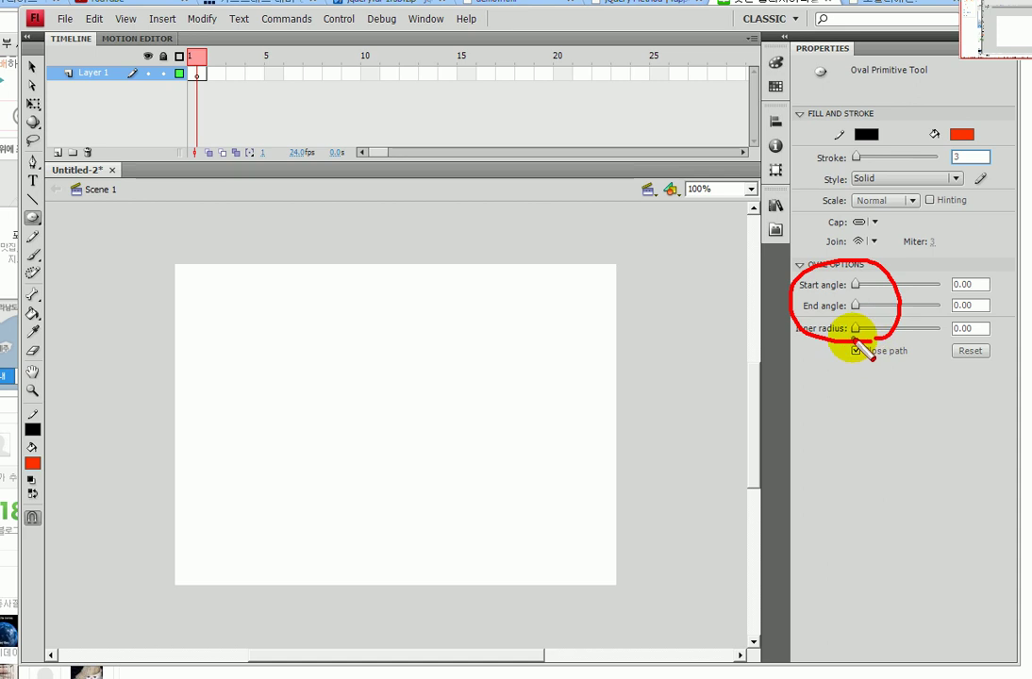
Switch to the PolyStar tool and set its shape style to star.
click(33, 218)
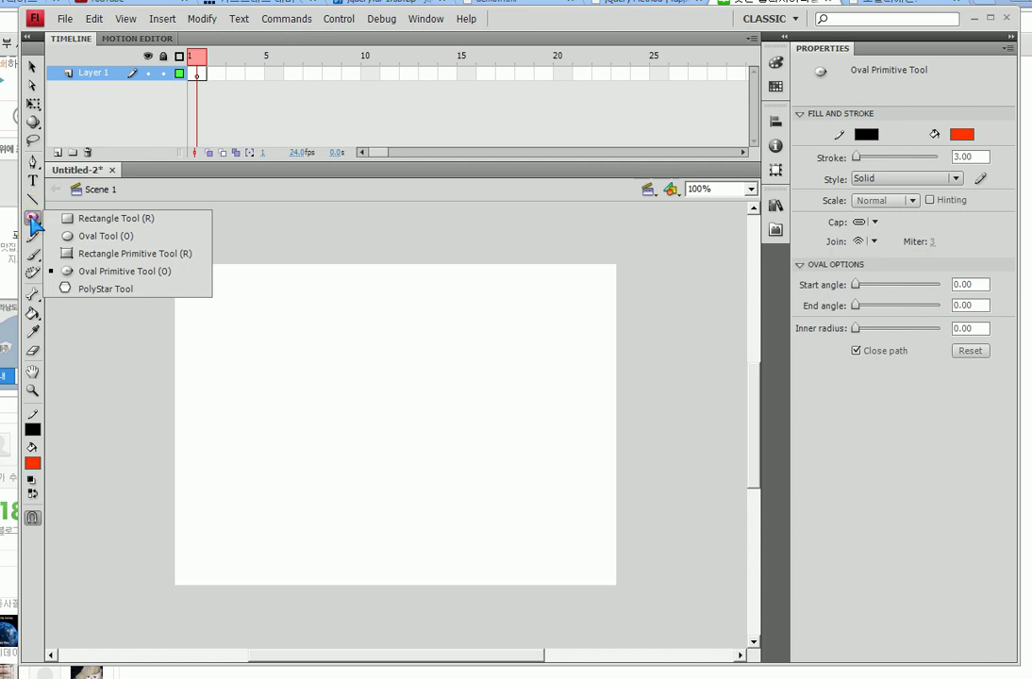
click(33, 218)
click(34, 218)
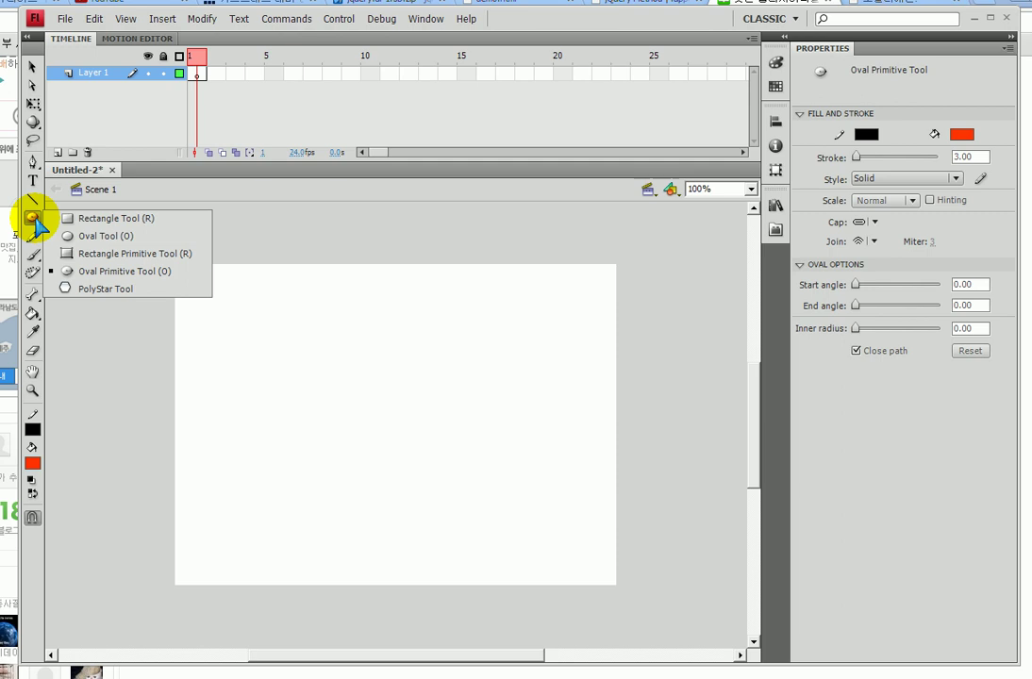
click(118, 289)
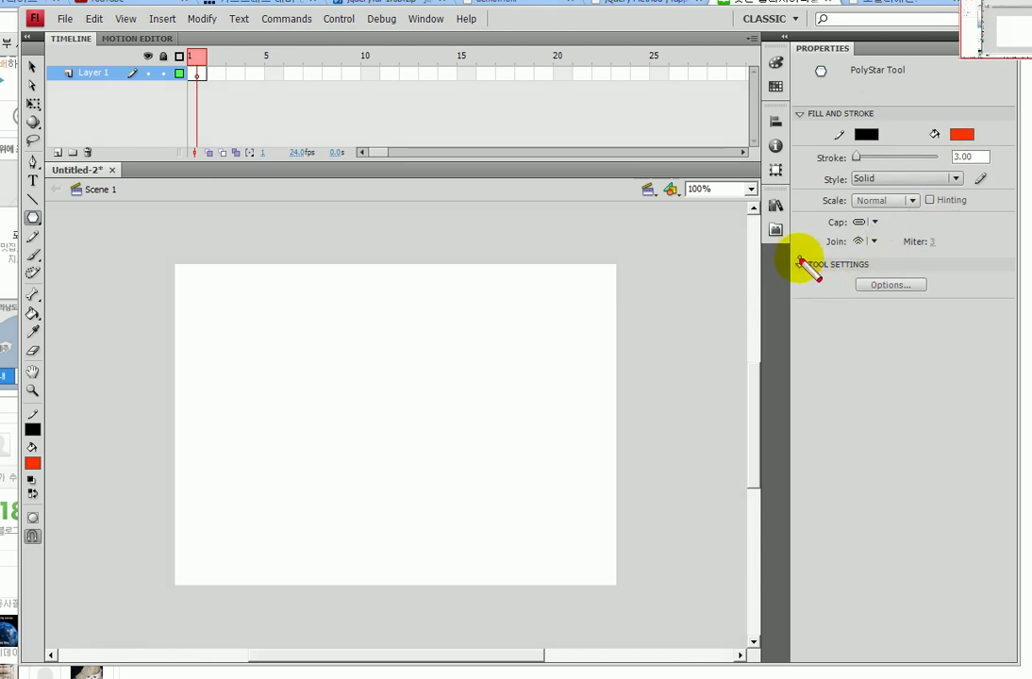
mouse_move(793, 256)
mouse_down()
mouse_move(794, 272)
mouse_move(852, 281)
mouse_move(882, 269)
mouse_move(799, 263)
mouse_up()
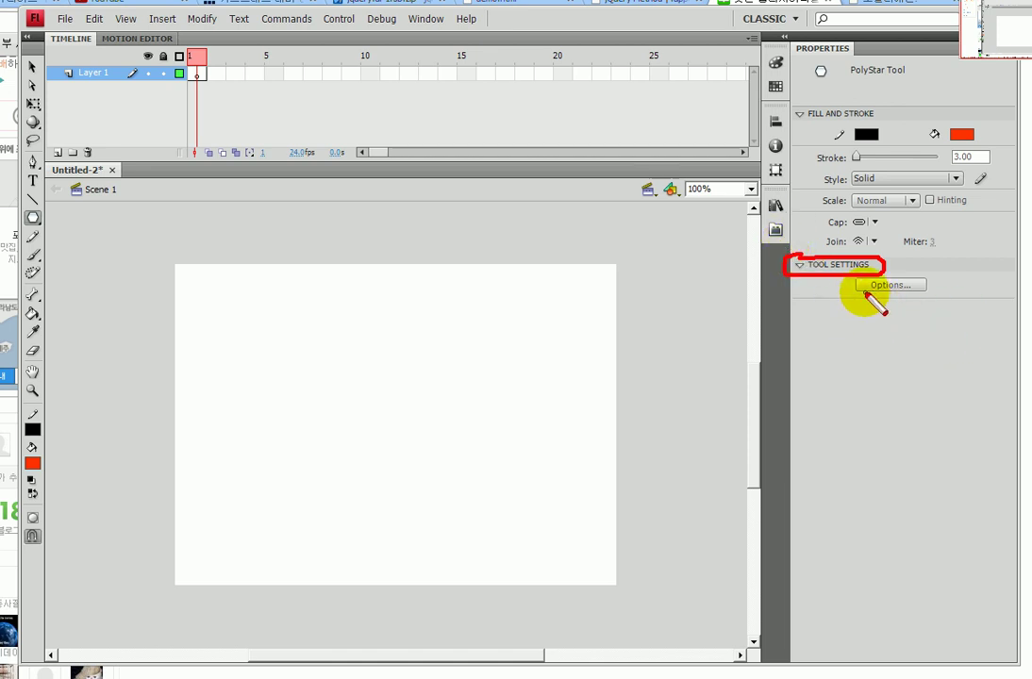
mouse_move(882, 273)
mouse_down()
mouse_move(894, 284)
mouse_move(848, 301)
mouse_up()
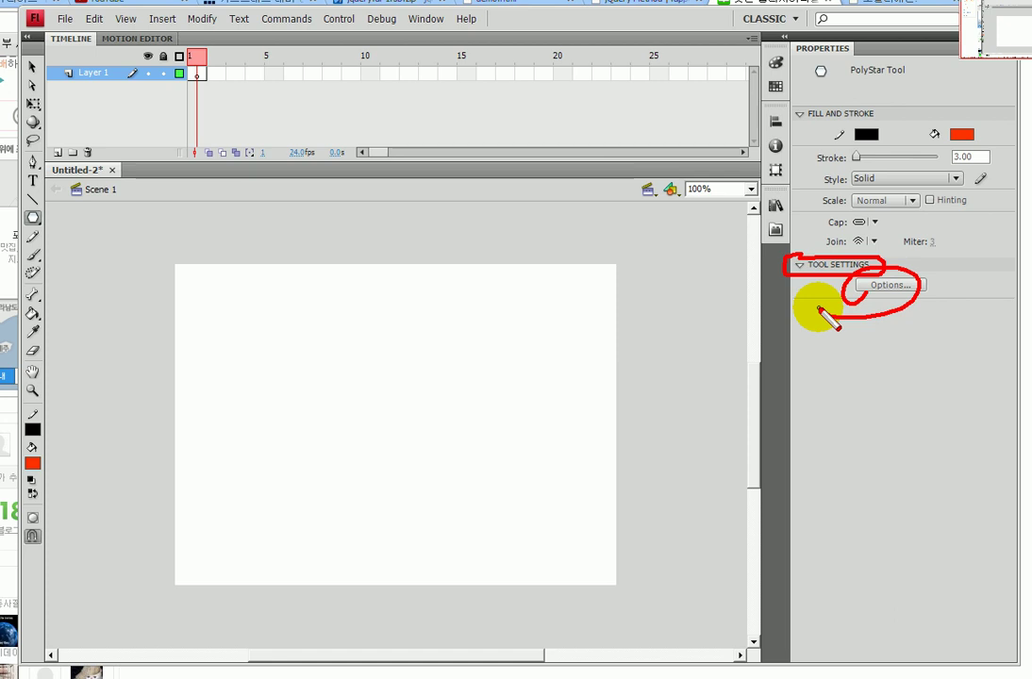
click(896, 286)
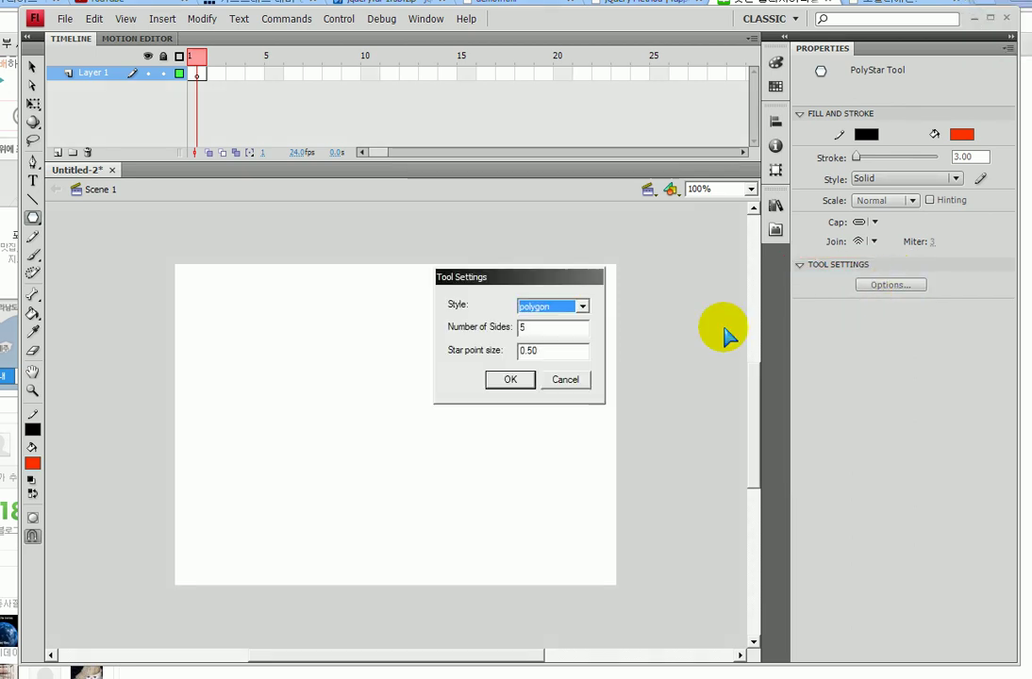
click(556, 311)
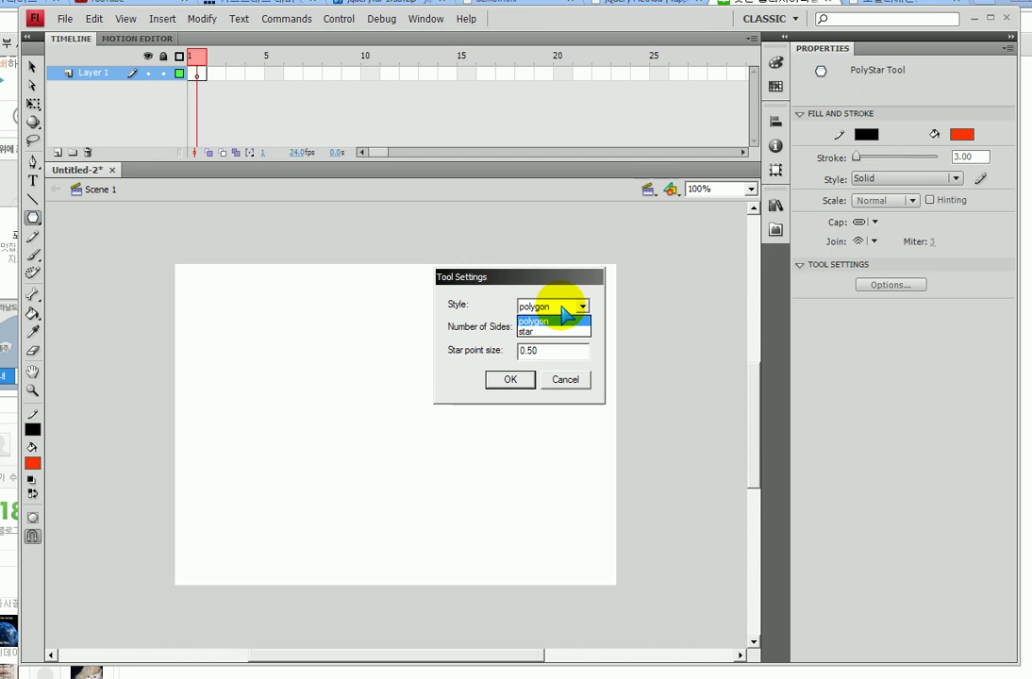
click(555, 331)
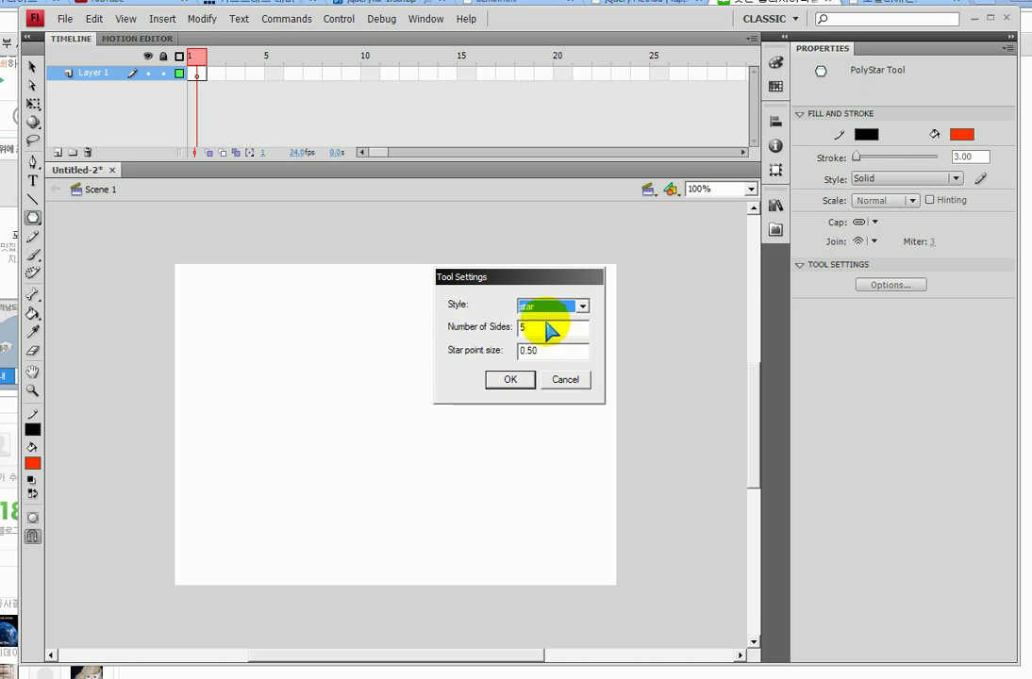
drag(249, 406, 288, 421)
mouse_move(341, 371)
mouse_down()
mouse_move(336, 394)
mouse_move(330, 387)
mouse_up()
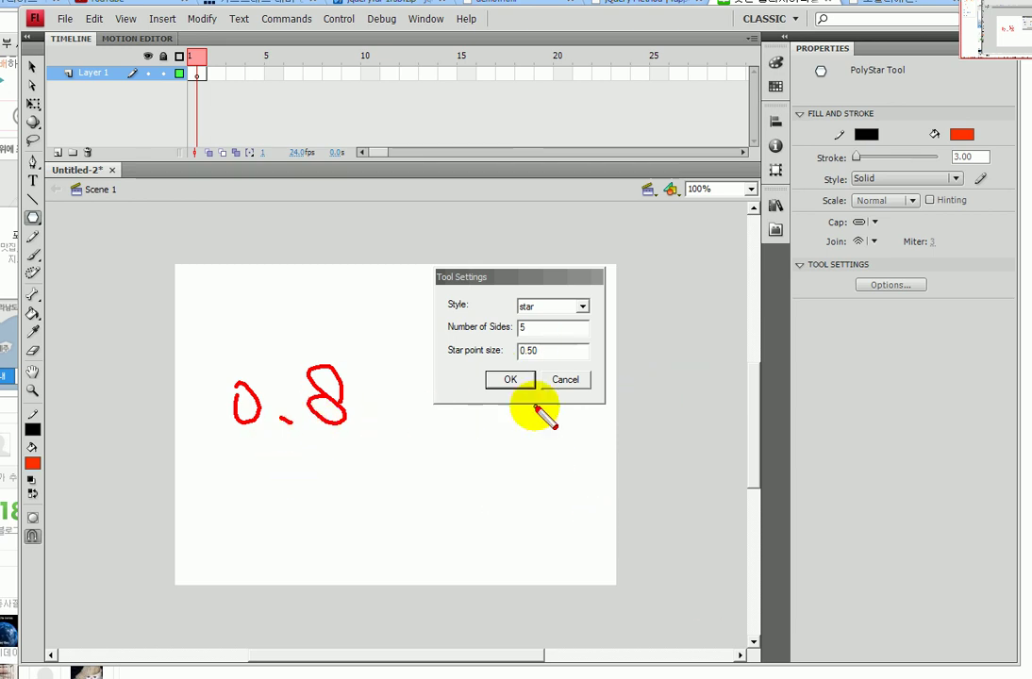
mouse_move(508, 456)
mouse_down()
mouse_move(476, 486)
mouse_move(475, 542)
mouse_move(504, 562)
mouse_move(569, 567)
mouse_move(641, 512)
mouse_move(629, 441)
mouse_move(554, 426)
mouse_move(469, 440)
mouse_up()
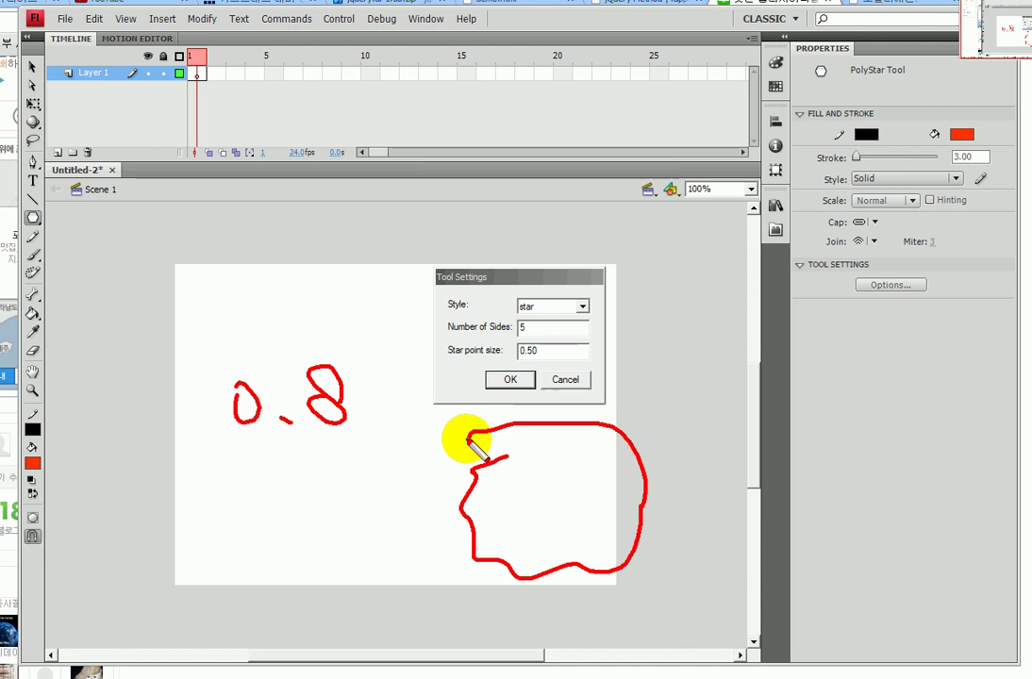
drag(469, 439, 478, 535)
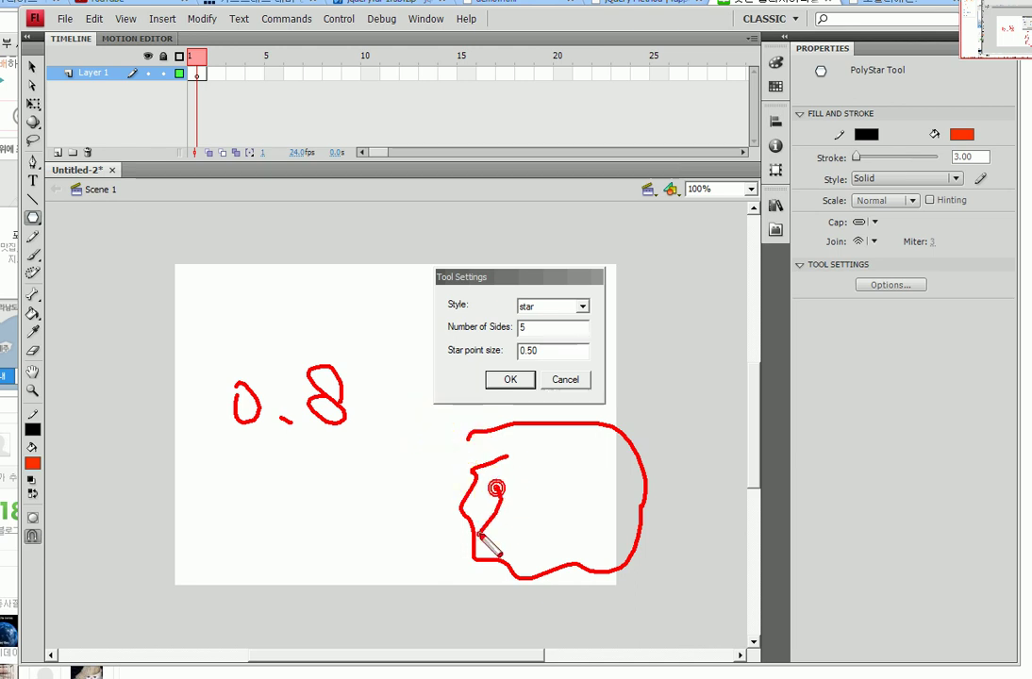
Set the star point size to 1 and draw a red five-pointed star in the left part of the stage.
double_click(542, 351)
text(1)
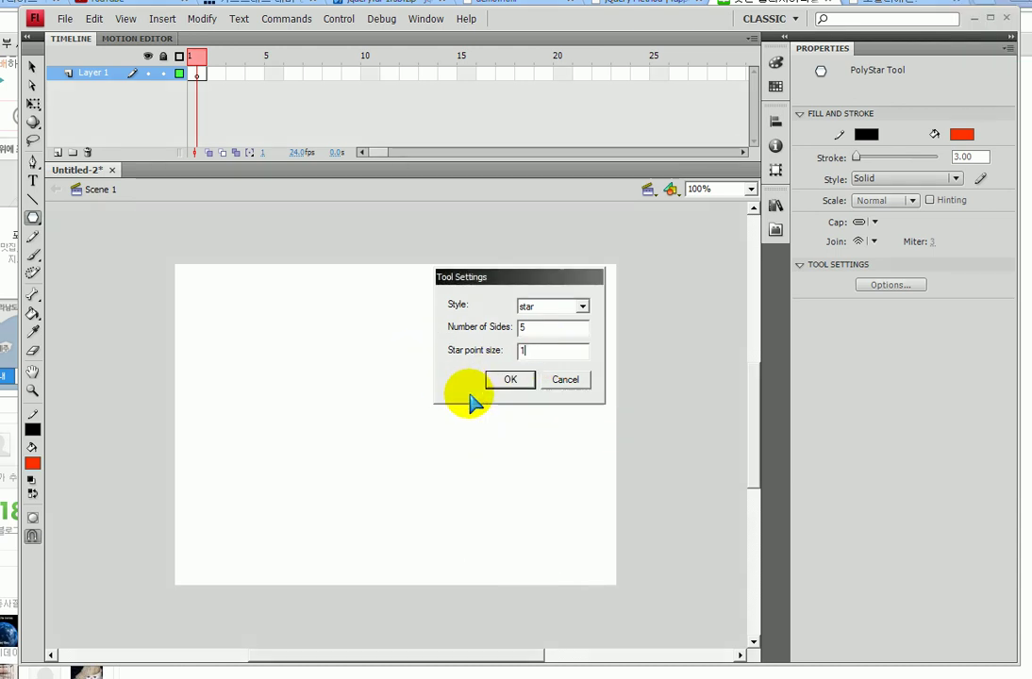
click(510, 381)
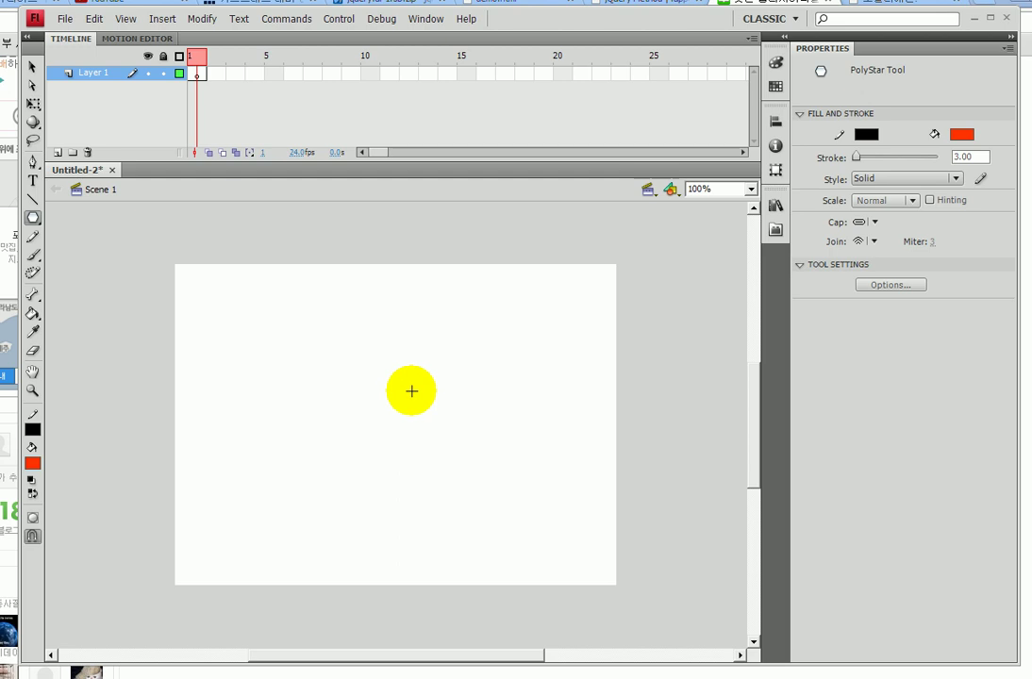
drag(411, 391, 481, 483)
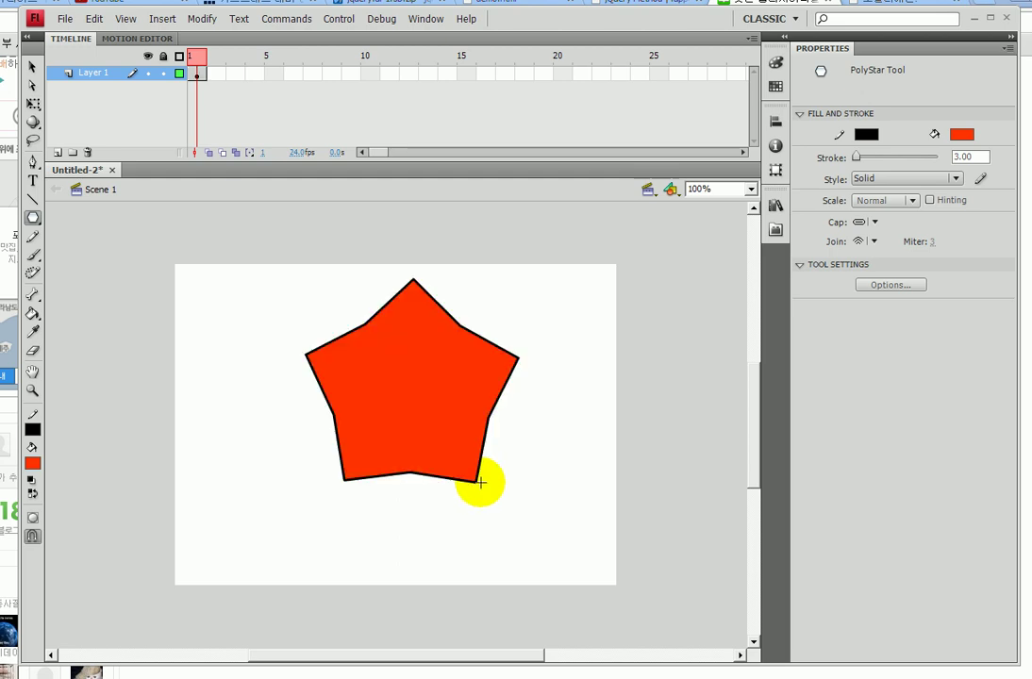
key(ctrl+z)
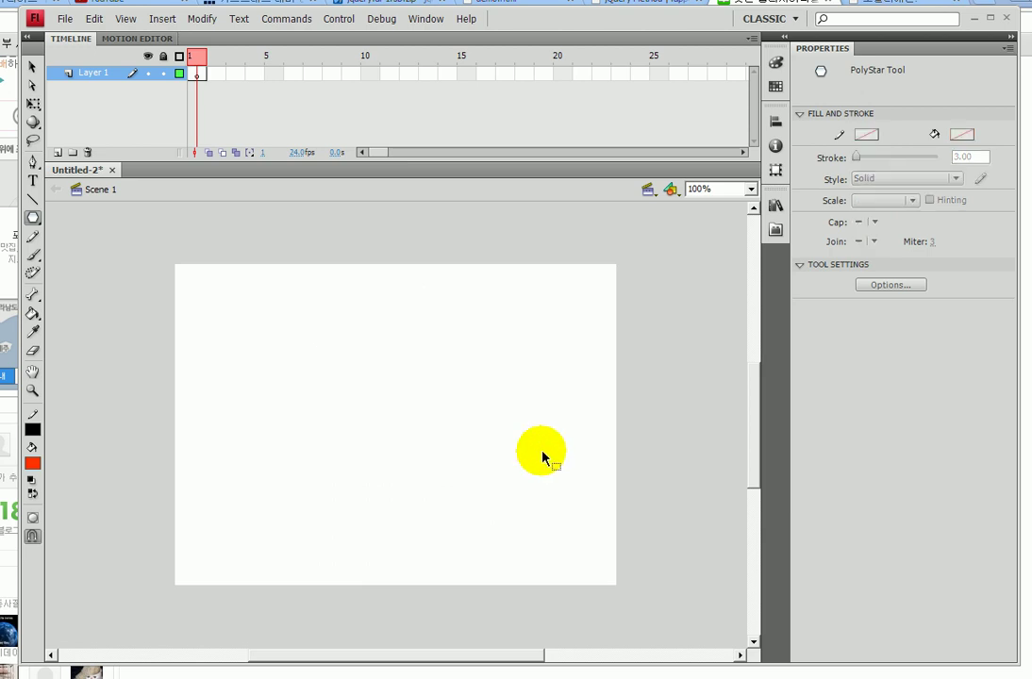
drag(262, 365, 311, 428)
Set the PolyStar tool's star point size to 0.
click(891, 285)
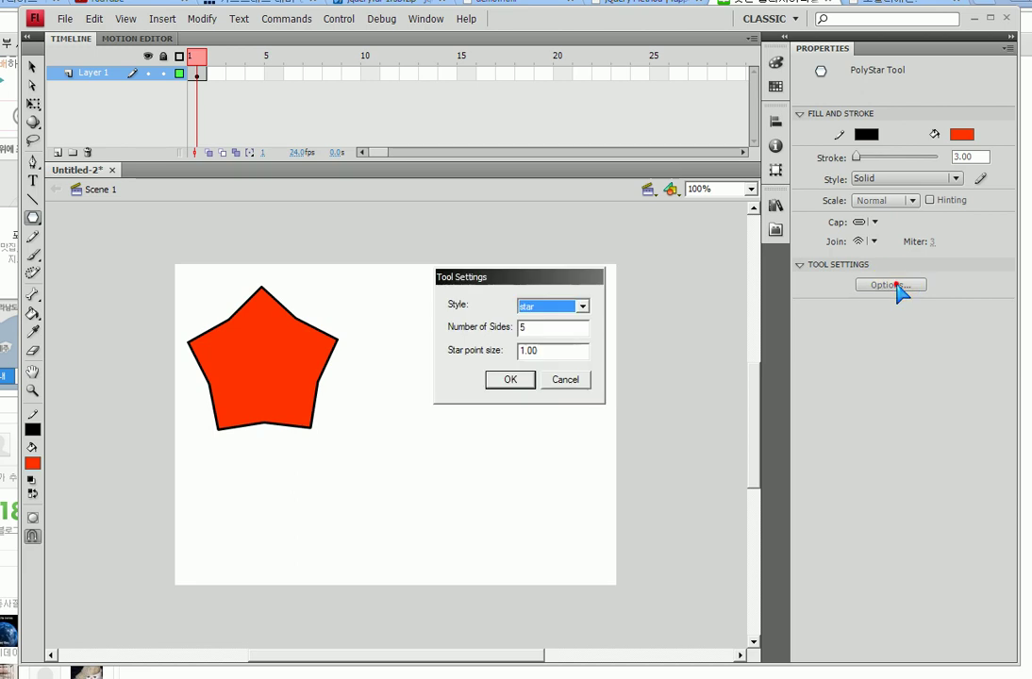
double_click(544, 353)
text(0)
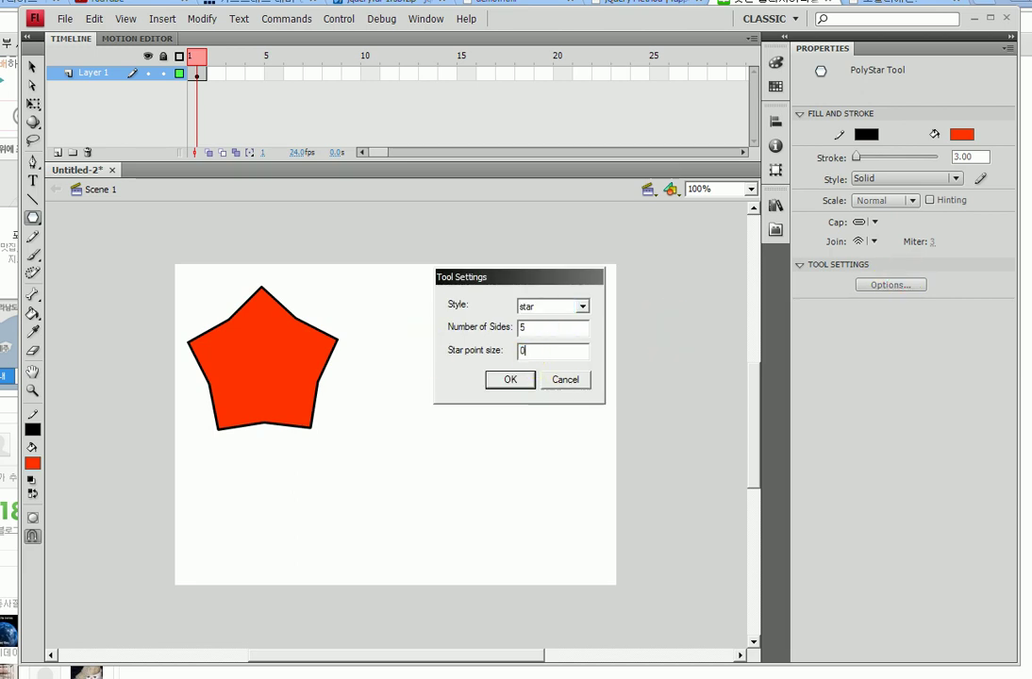
click(507, 380)
drag(486, 373, 551, 460)
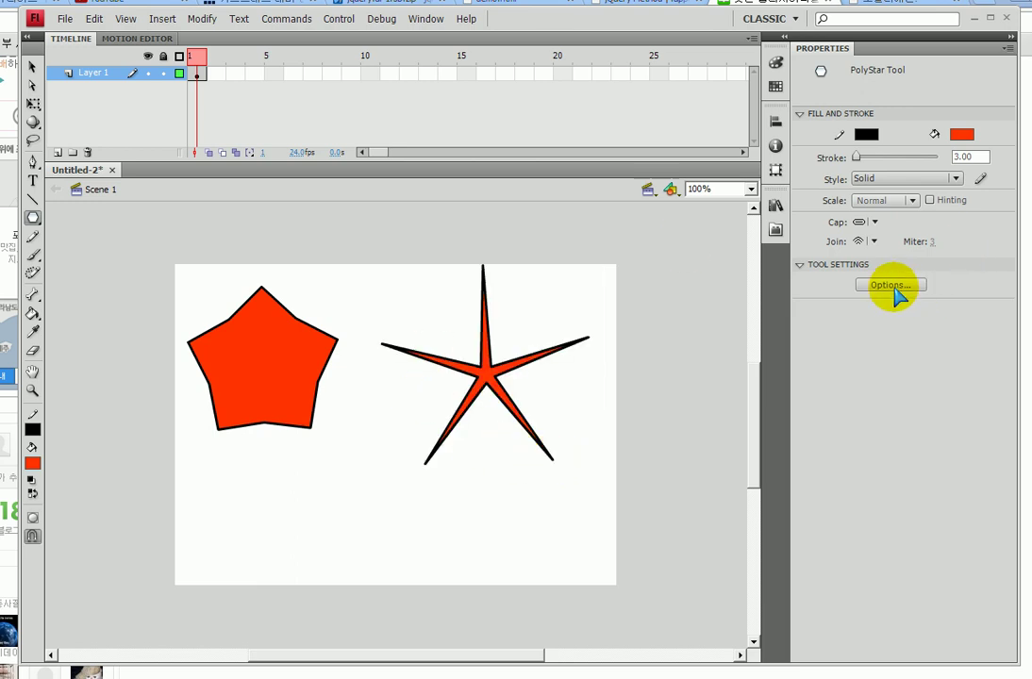
key(ctrl+z)
key(x)
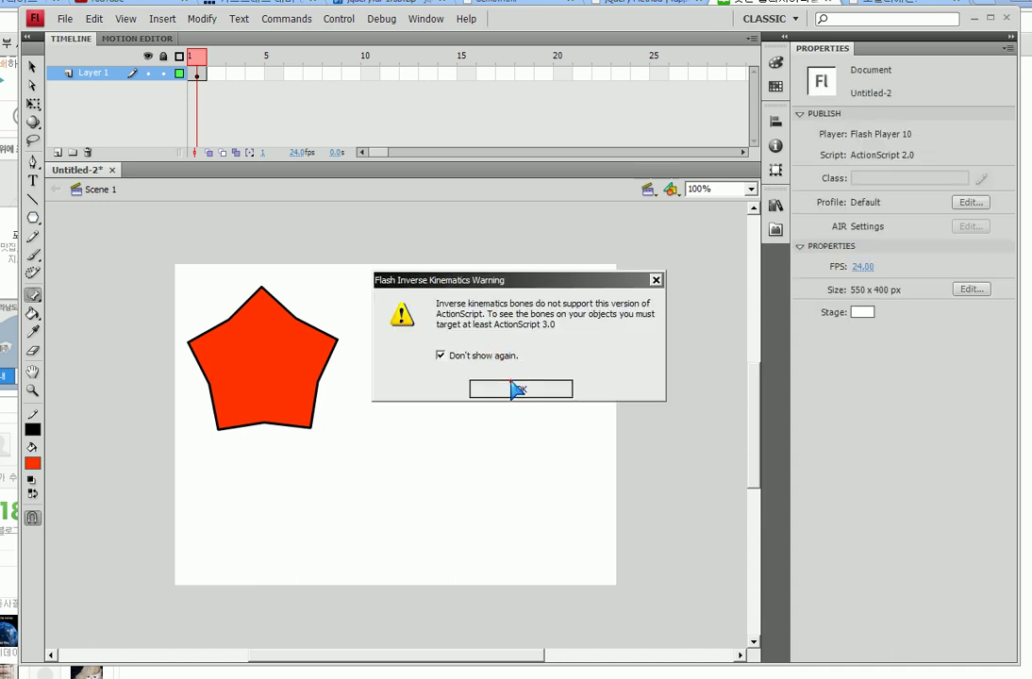
click(512, 388)
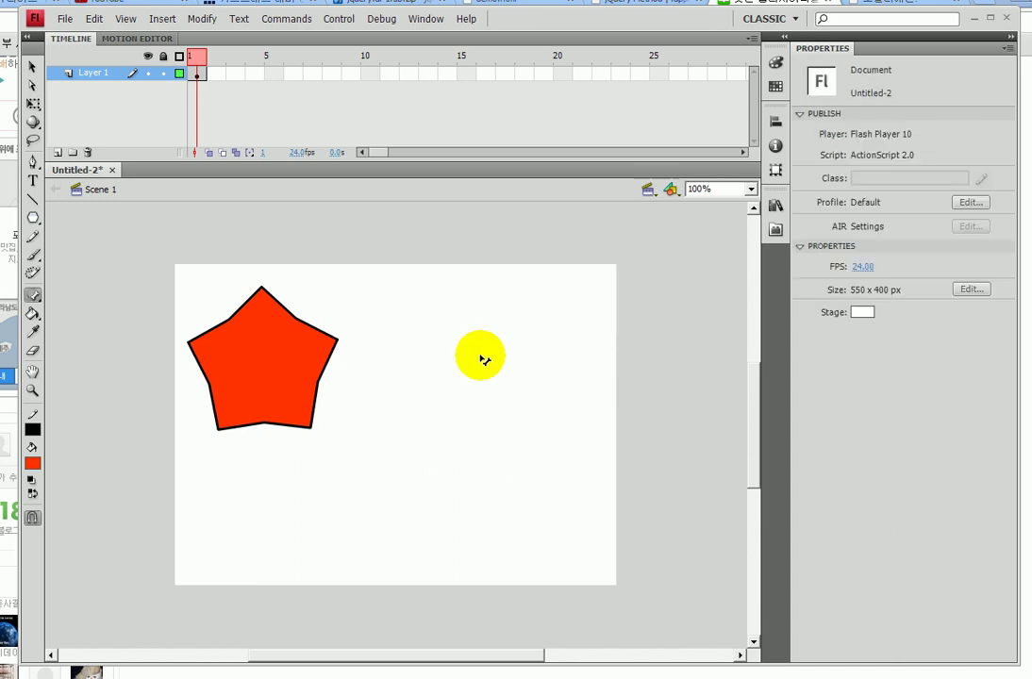
Draw a thin-armed five-pointed star with the PolyStar tool in the right part of the stage.
click(33, 217)
drag(459, 357, 550, 430)
key(ctrl+z)
drag(491, 357, 563, 434)
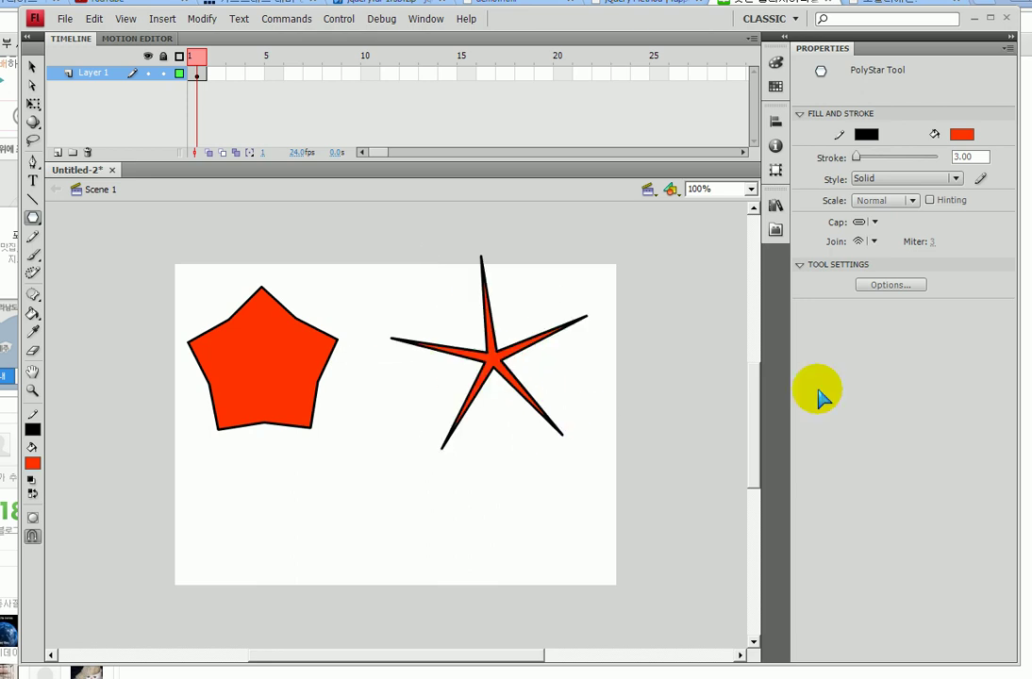
Try a small star with star point size 1 below the two existing shapes, and undo it.
click(890, 285)
key(Tab)
key(Tab)
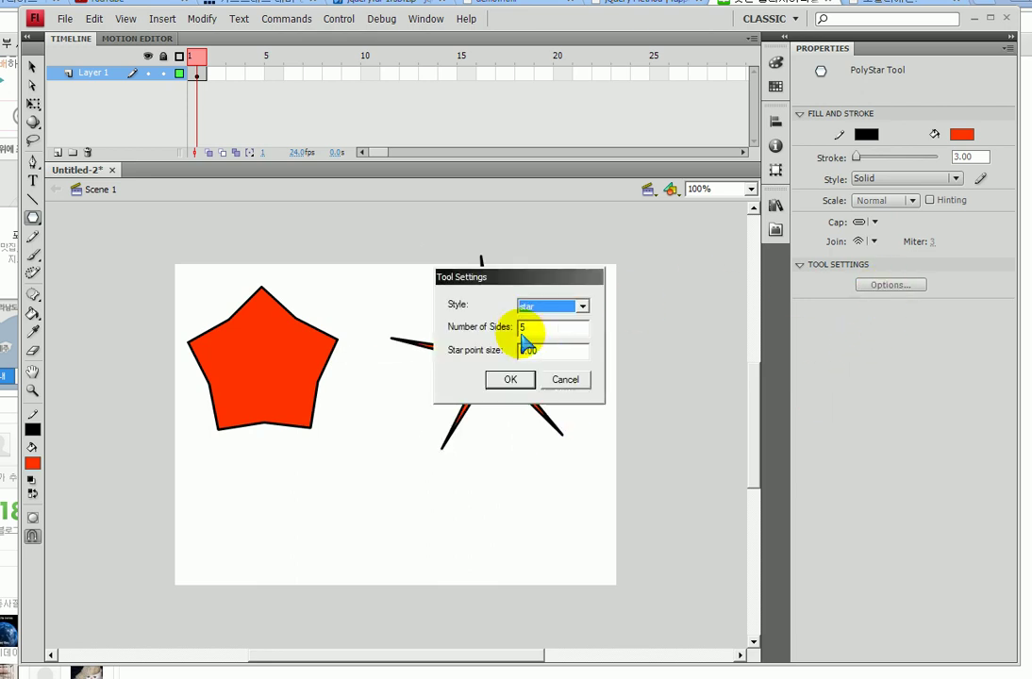
double_click(536, 349)
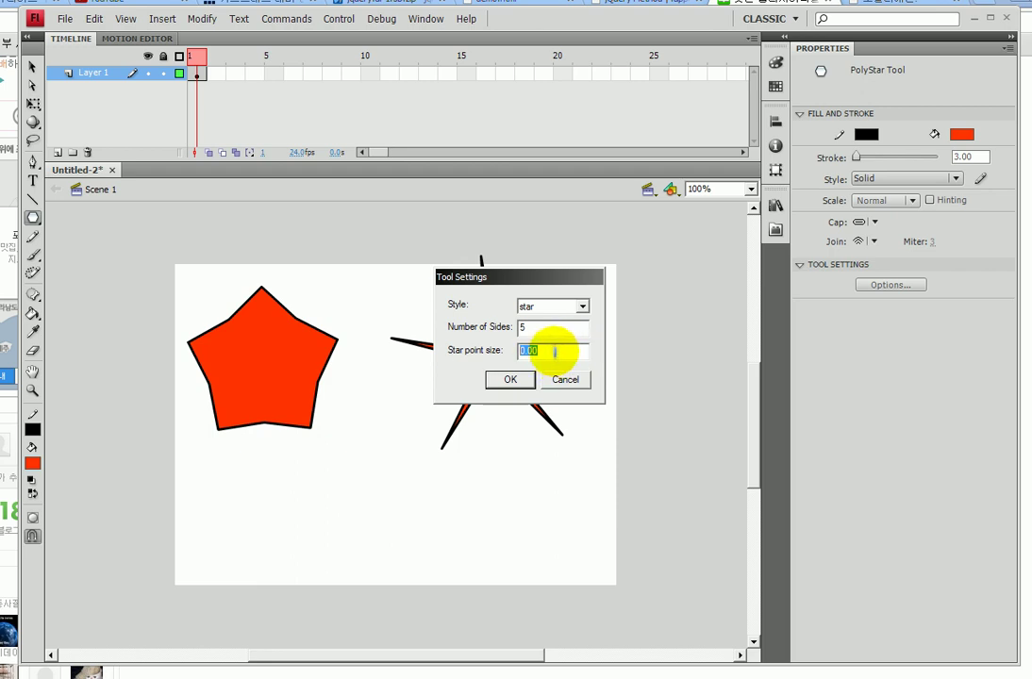
text(1)
click(514, 377)
drag(341, 525, 386, 561)
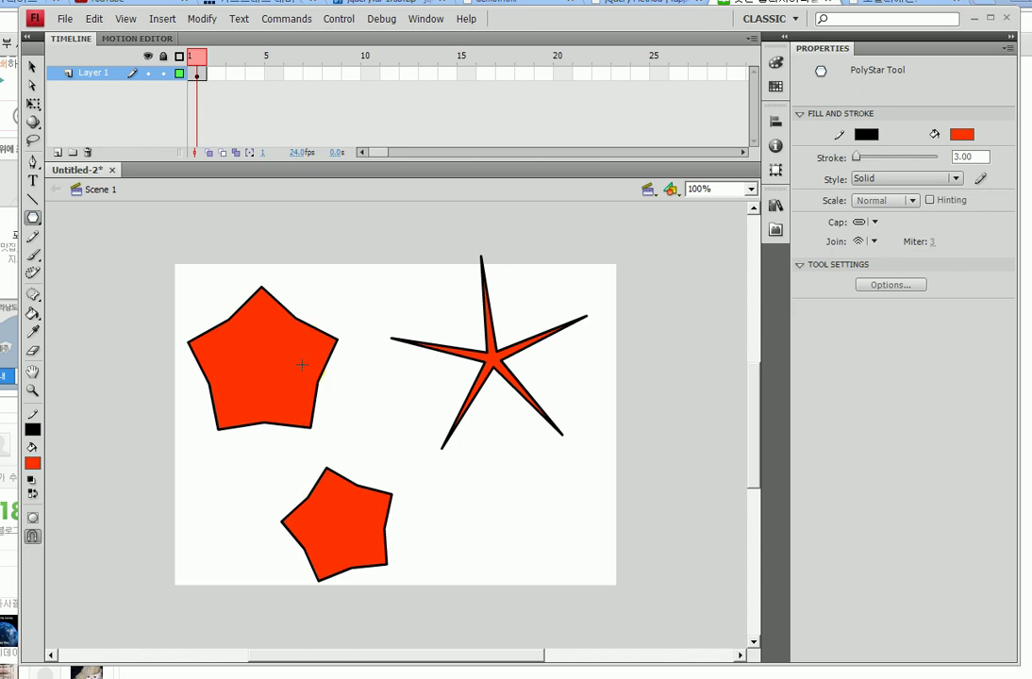
key(ctrl+z)
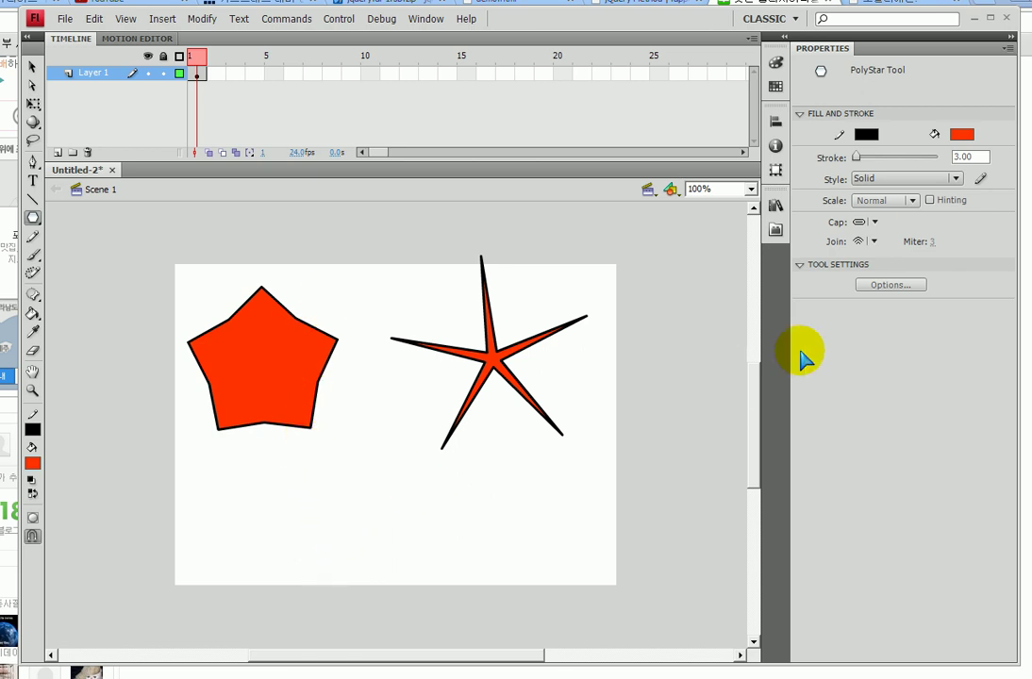
Try a star point size of 6 with another small star near the stage's lower edge, and undo it.
click(891, 284)
double_click(552, 351)
text(1.00)
double_click(544, 352)
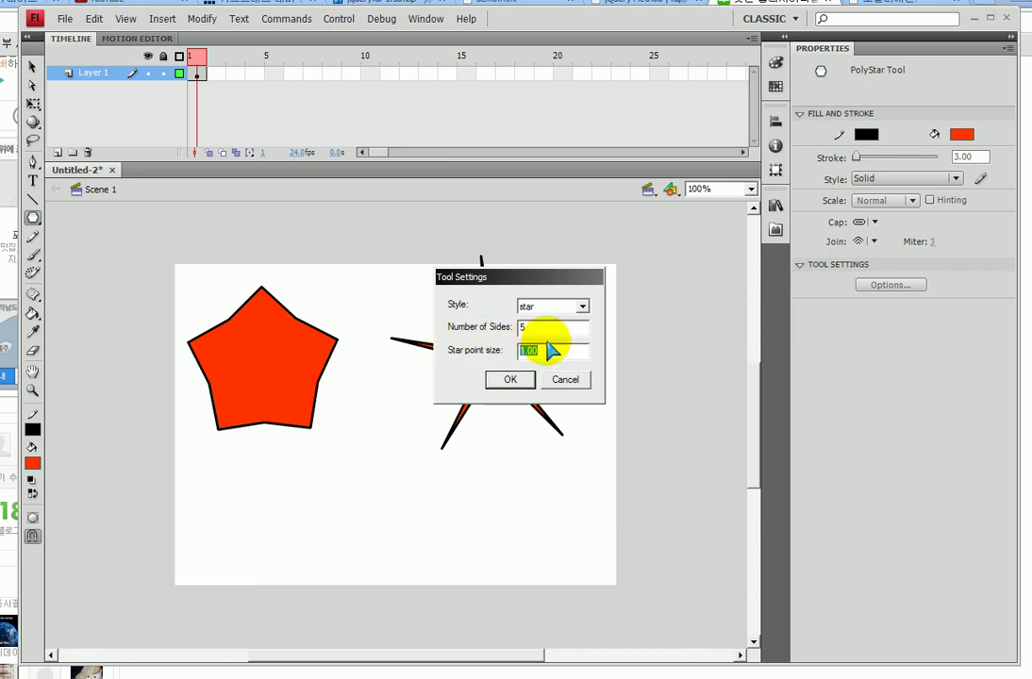
text(6)
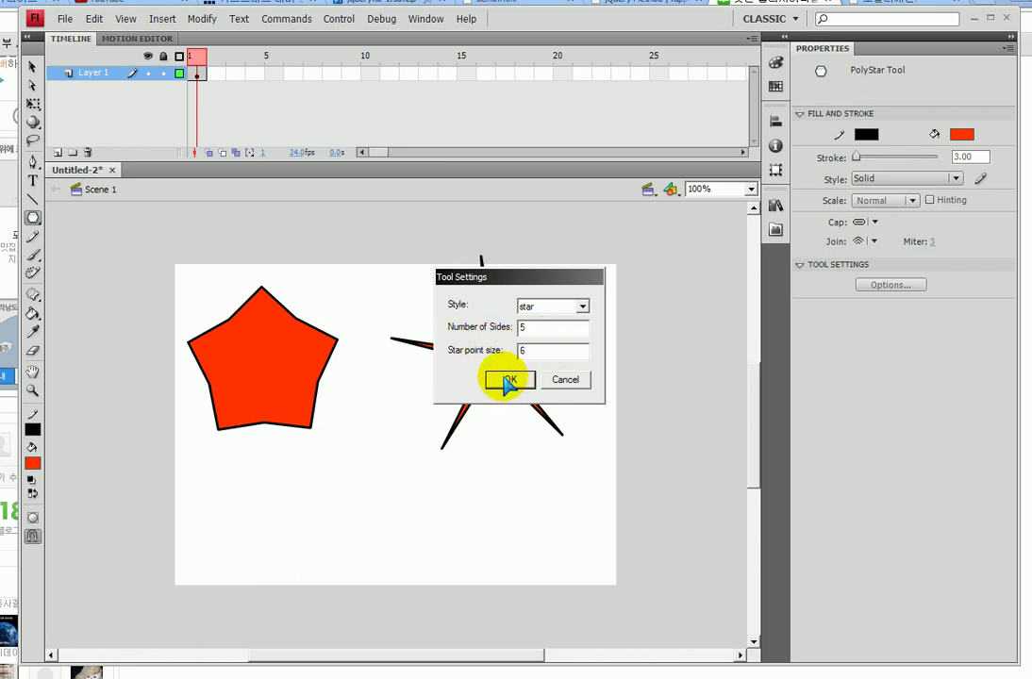
click(508, 380)
drag(347, 522, 392, 570)
key(ctrl+z)
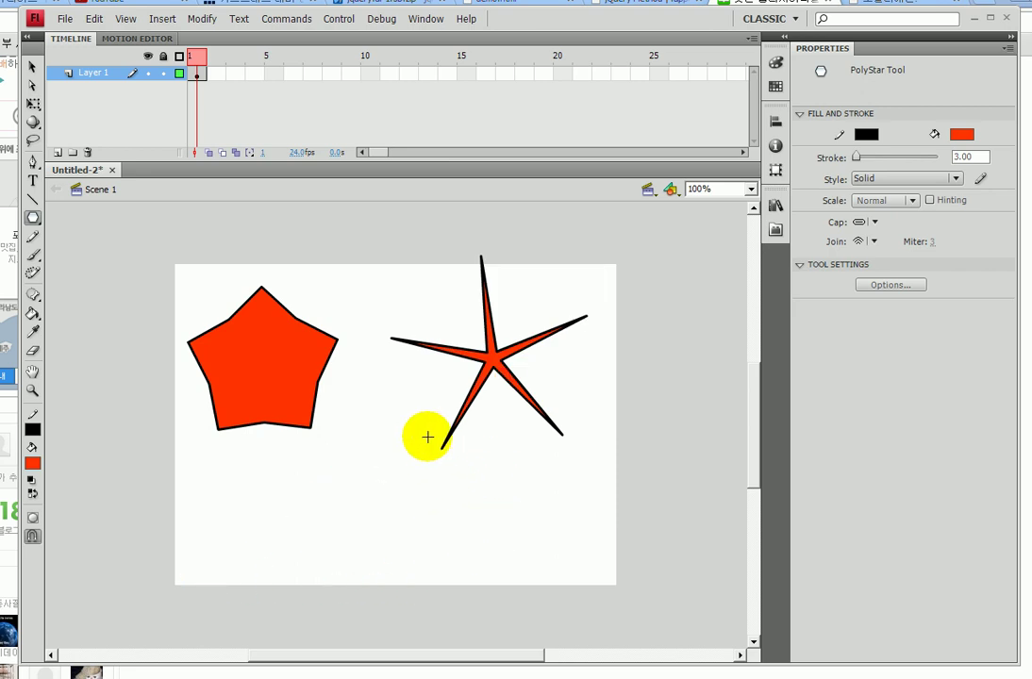
Try a star point size of 10 with a small five-pointed star in the lower middle of the stage.
click(890, 284)
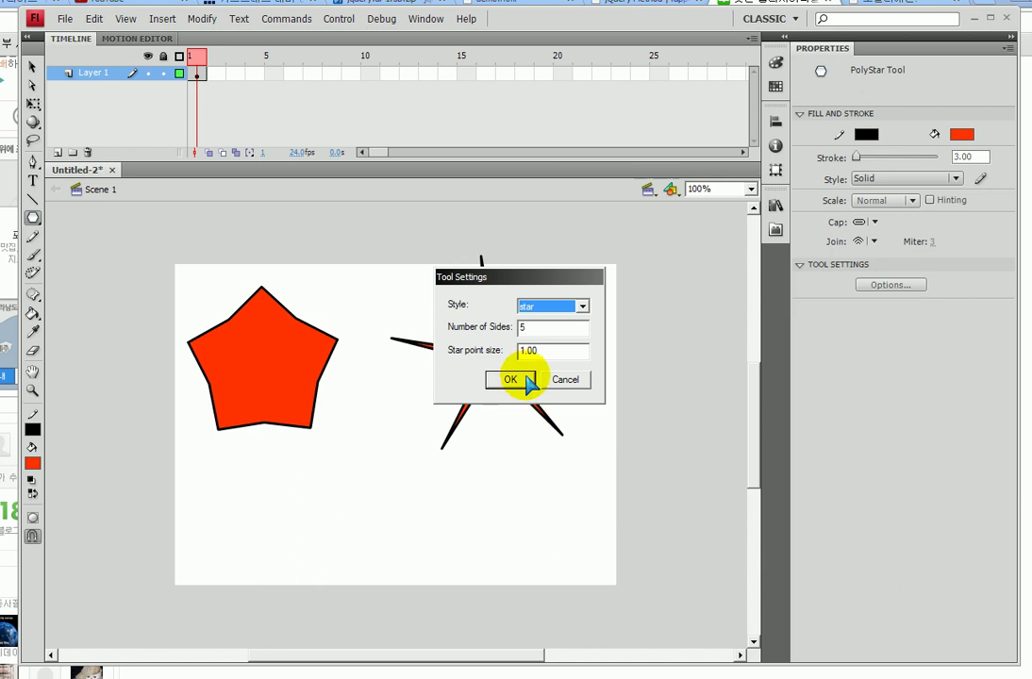
key(Tab)
key(Tab)
text(10)
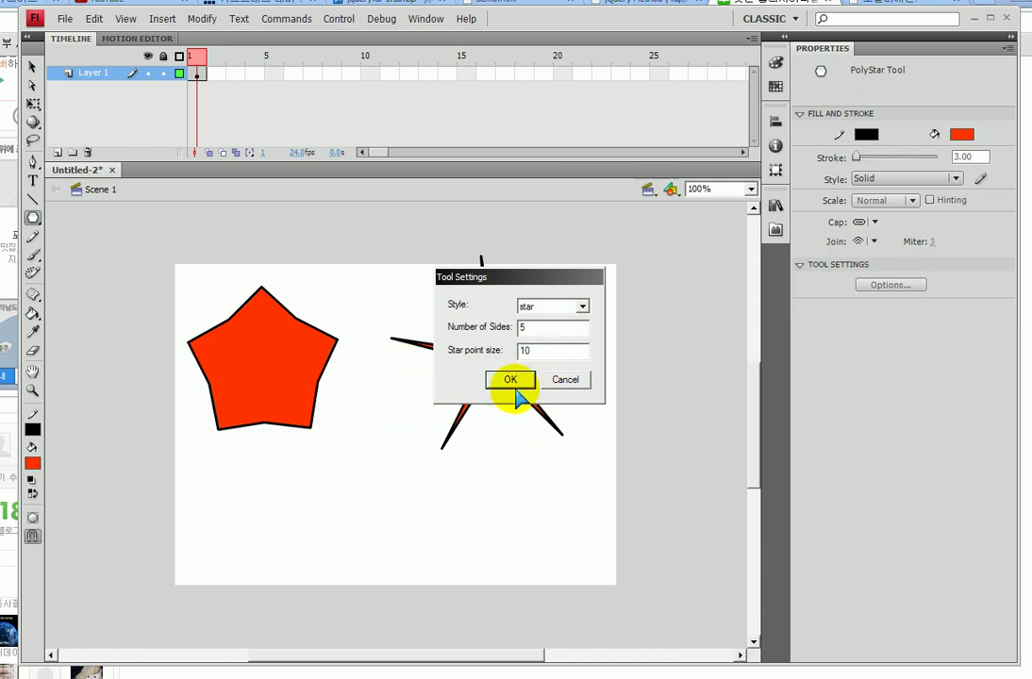
click(510, 381)
drag(364, 502, 403, 555)
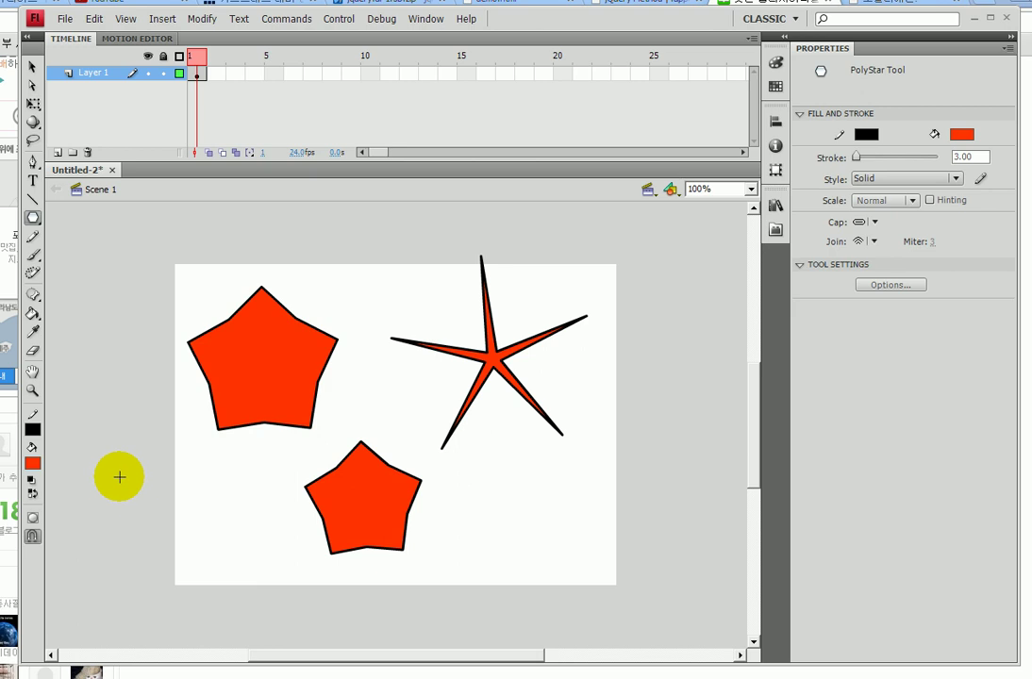
Set the PolyStar tool to 7 sides with star point size 0.5, and draw a seven-pointed star at the stage's lower-right corner.
click(877, 286)
double_click(543, 351)
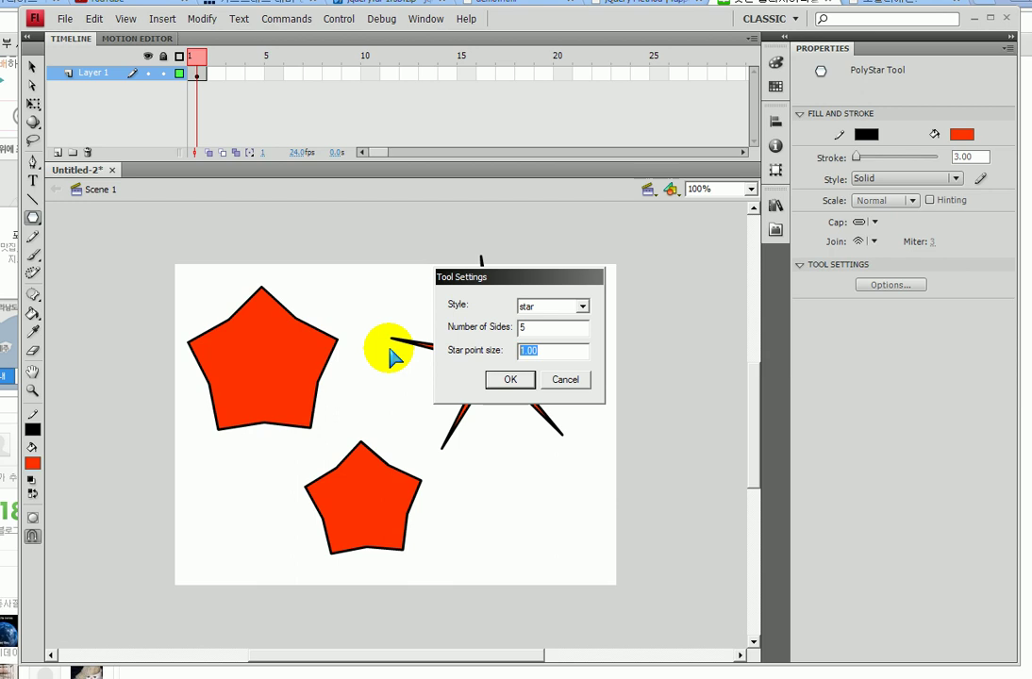
click(526, 322)
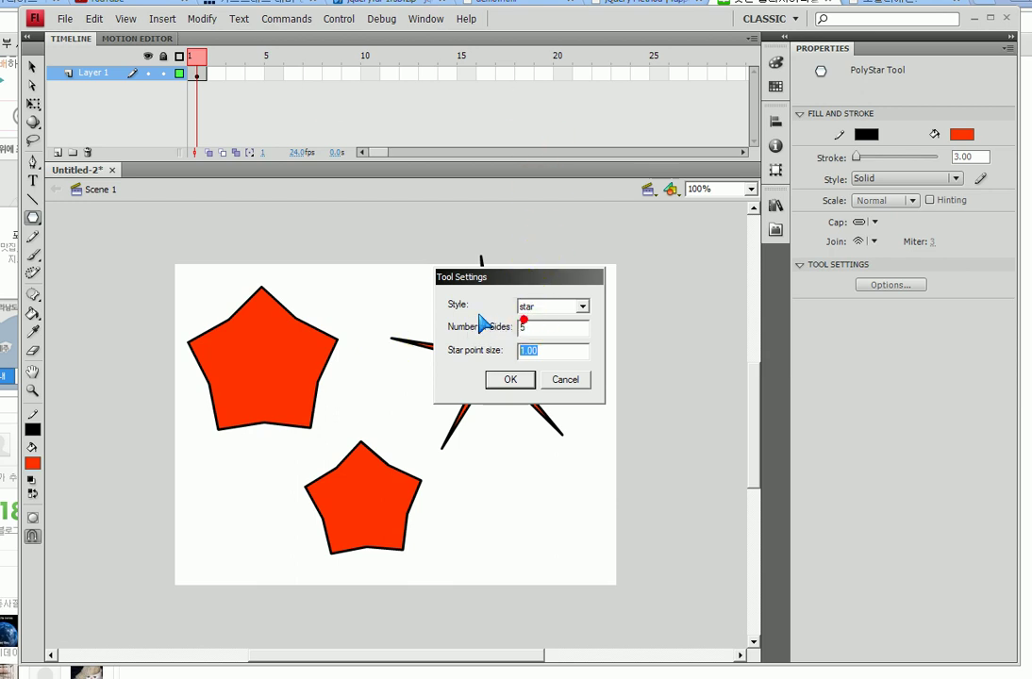
double_click(558, 329)
text(7)
double_click(529, 350)
text(0.5)
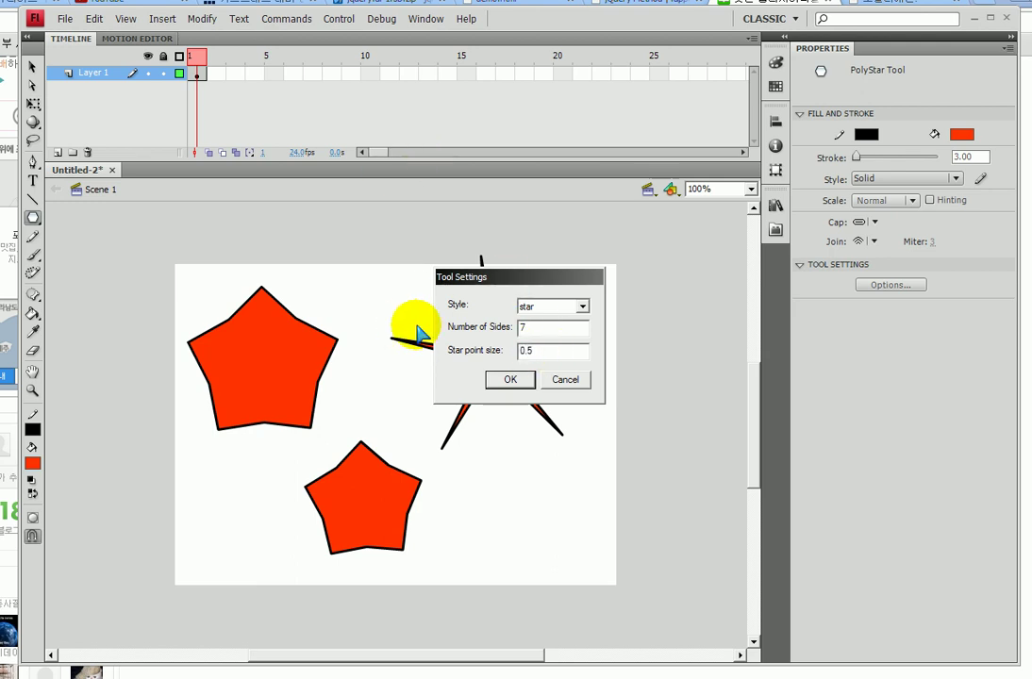
click(507, 379)
drag(596, 517, 641, 577)
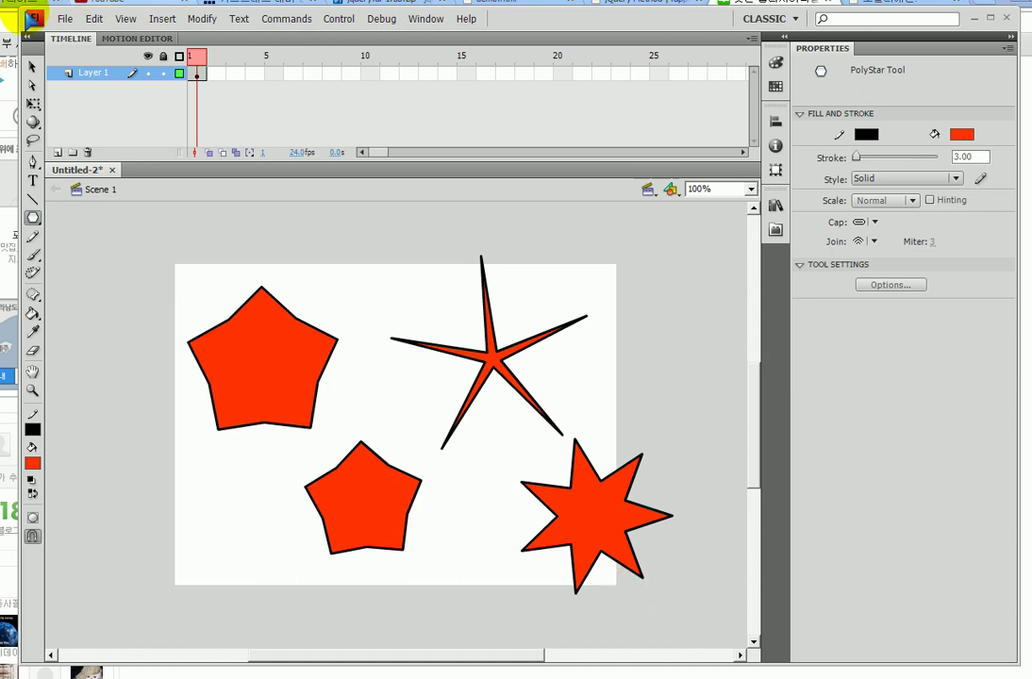
Delete the thin-armed star, the seven-pointed star and the small lower star, including their outlines.
click(32, 67)
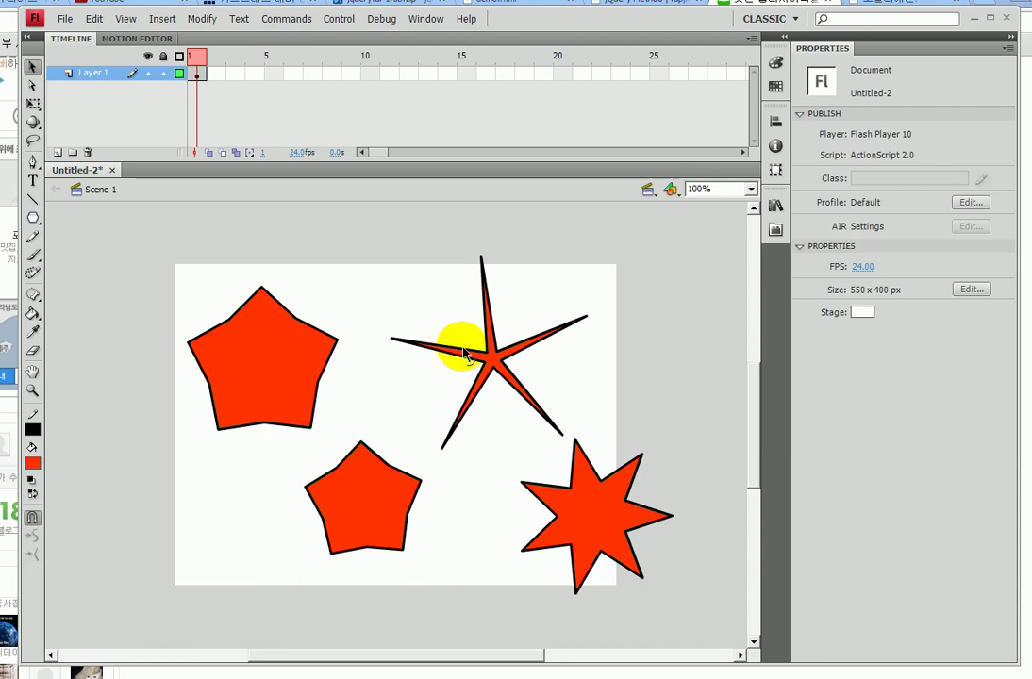
double_click(491, 362)
key(Delete)
double_click(578, 522)
key(Delete)
double_click(375, 520)
key(Delete)
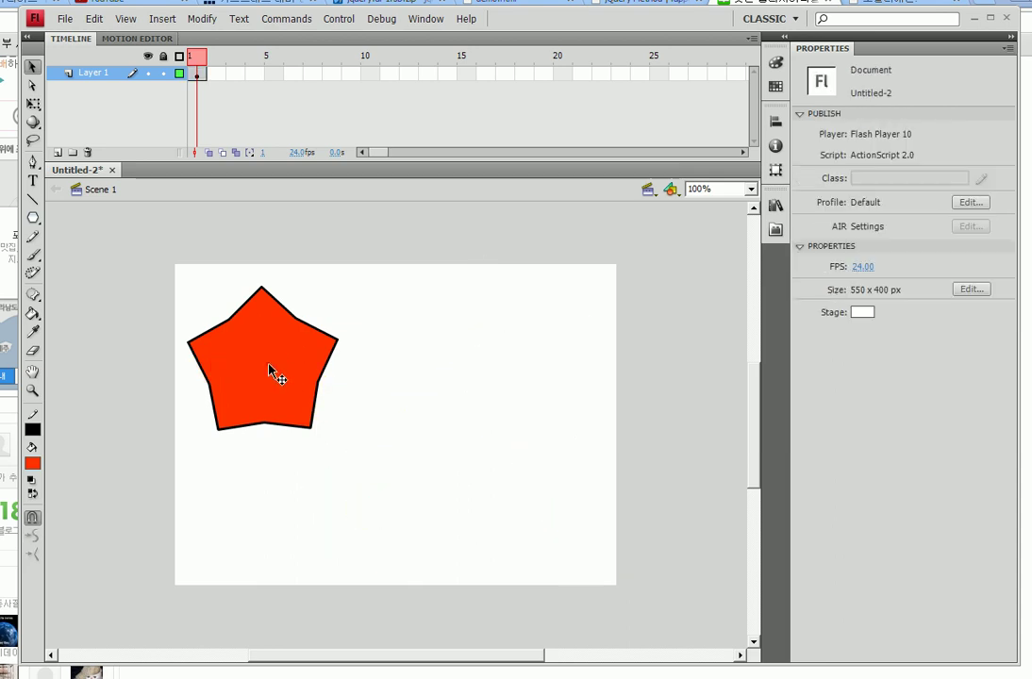
Move the remaining star with its outline across the stage's left edge, to about X -92.6, Y 64.2.
double_click(267, 364)
drag(261, 359, 361, 366)
drag(361, 366, 191, 340)
drag(191, 341, 201, 395)
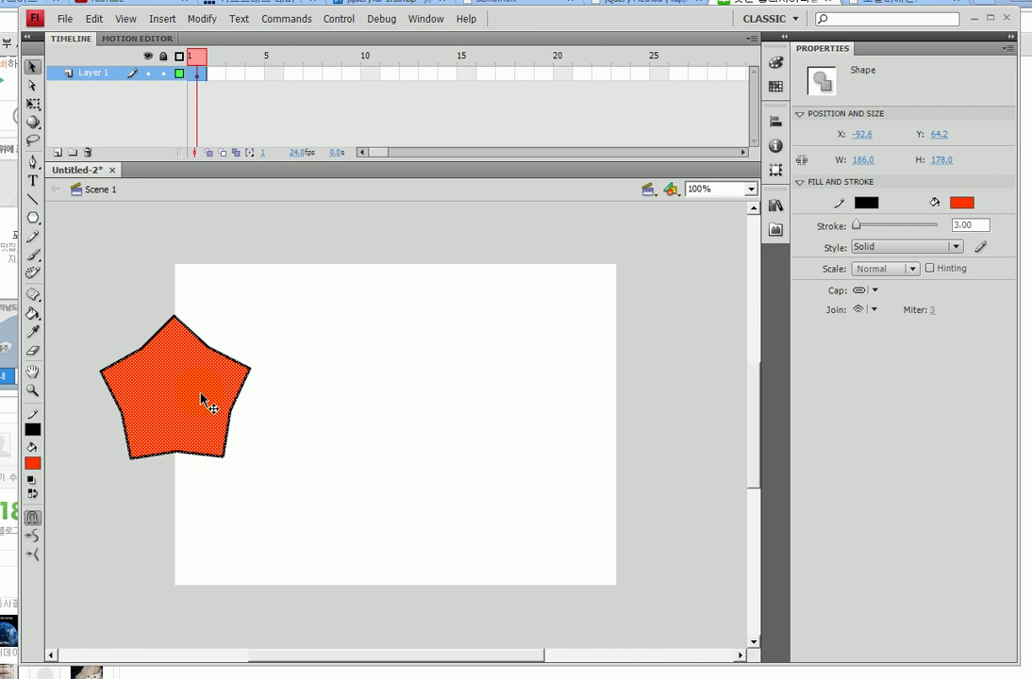
Center the selected star horizontally and vertically relative to the stage.
click(775, 205)
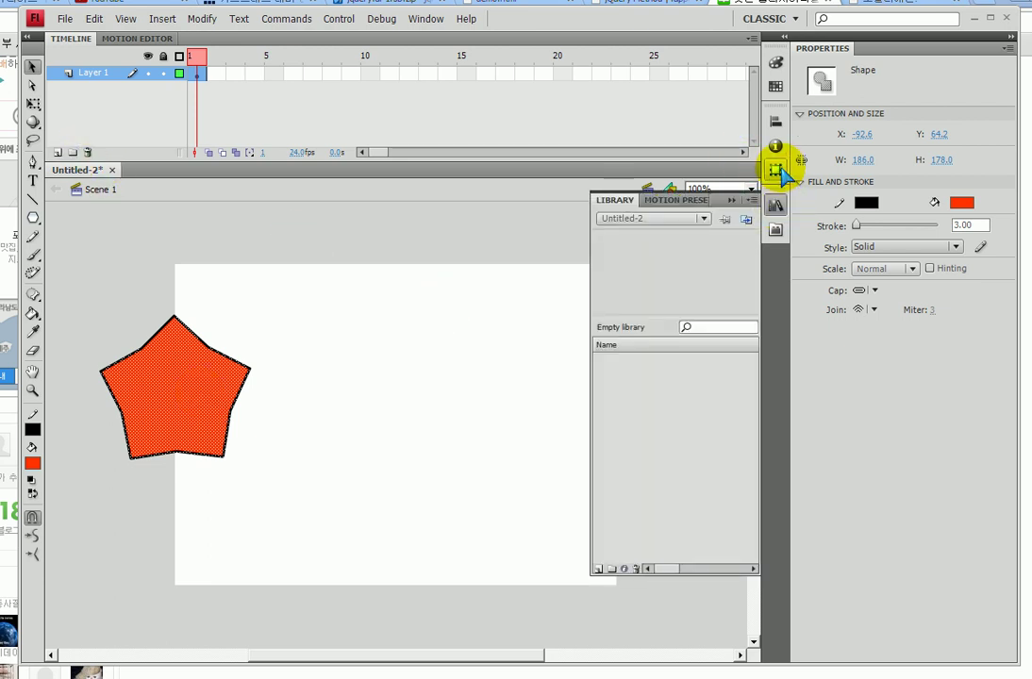
click(775, 124)
click(775, 124)
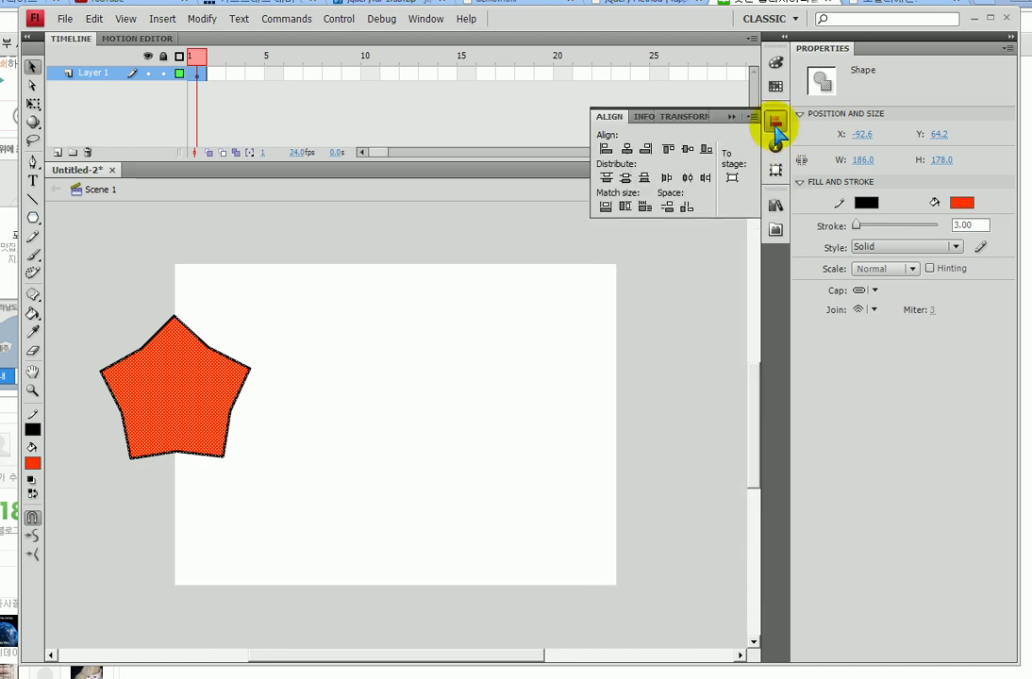
click(732, 179)
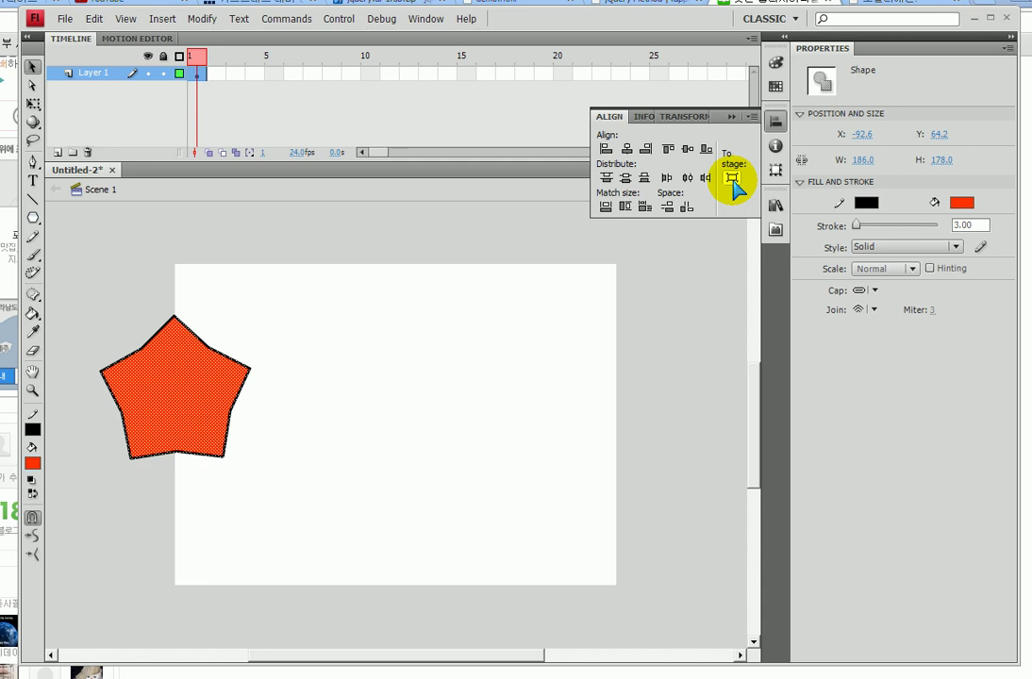
click(628, 151)
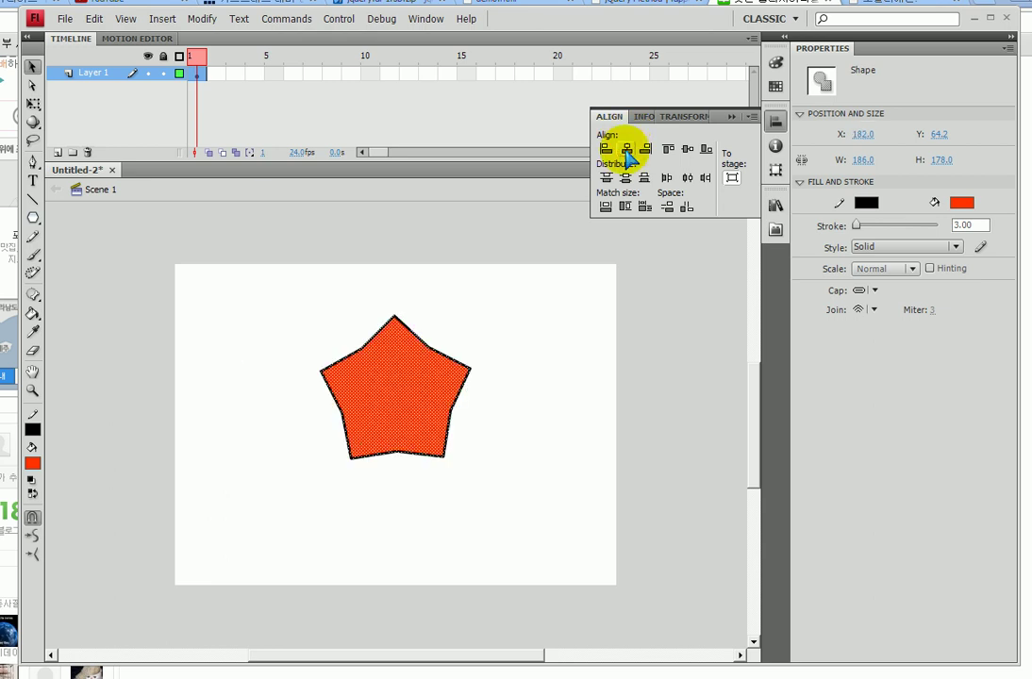
click(685, 151)
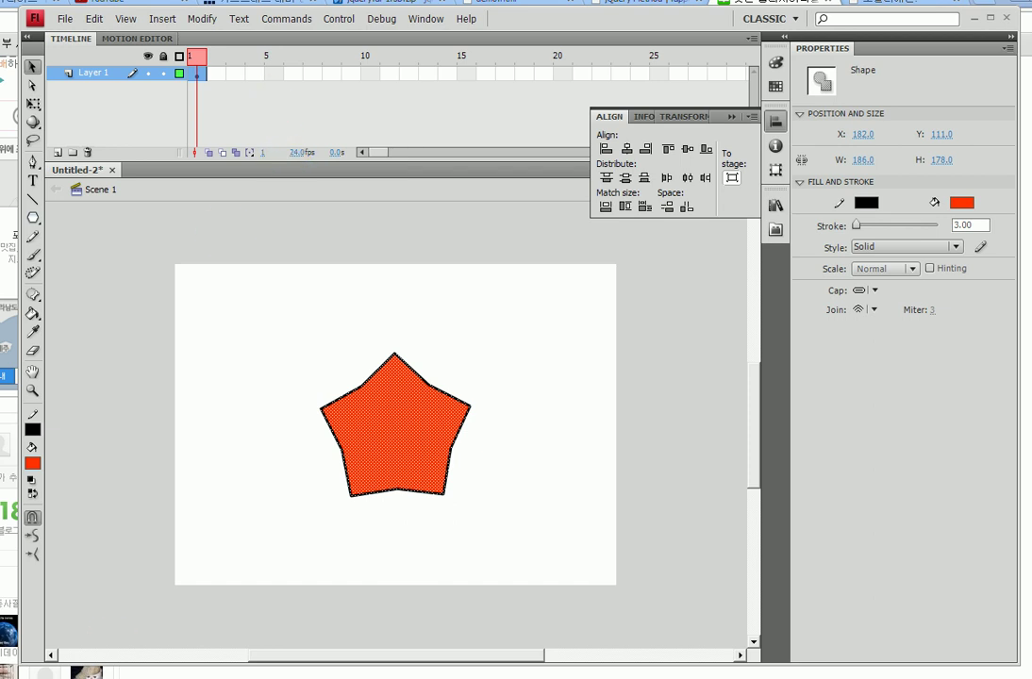
Switch to the Notepad notes on tweening, highlight the "Shape 쉐이프" line, and return to Flash.
click(111, 673)
drag(585, 278, 311, 259)
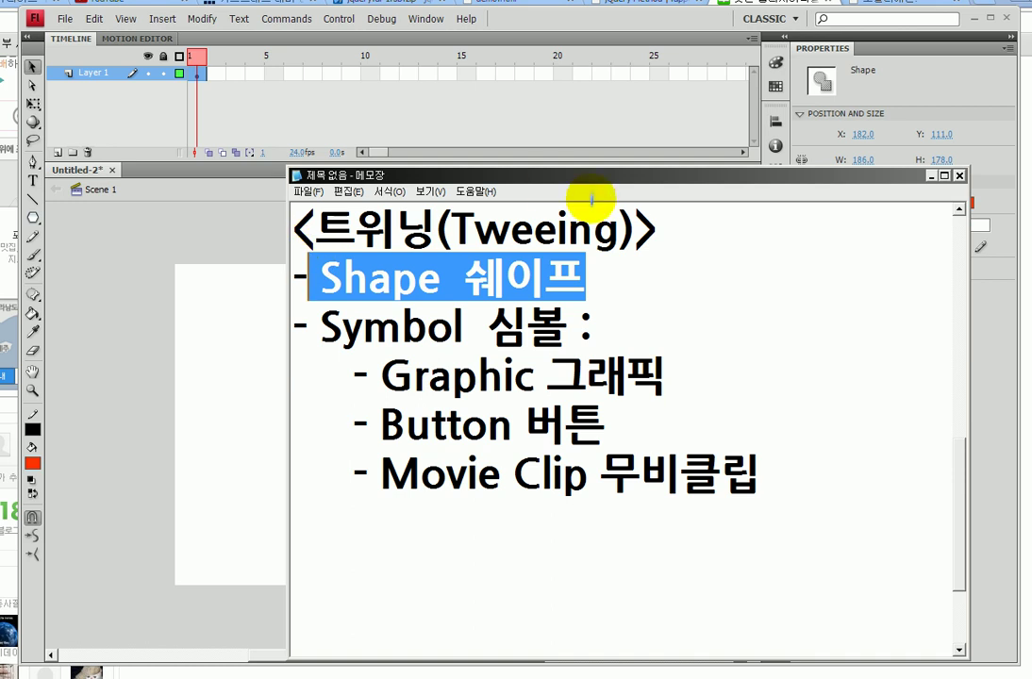
click(934, 177)
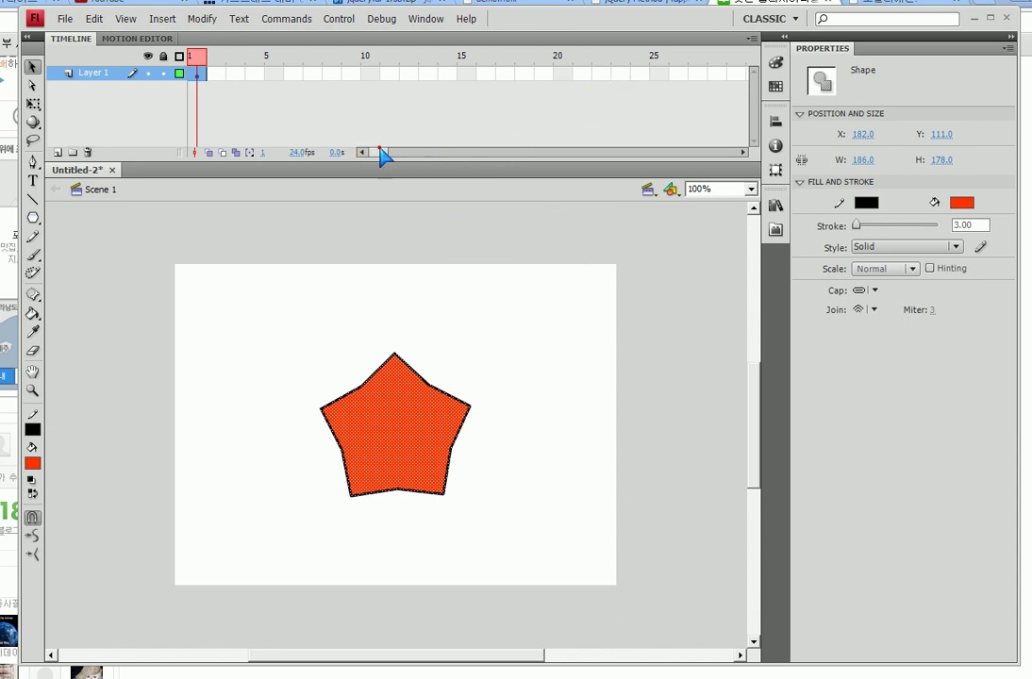
Insert a blank keyframe at frame 30 of Layer 1.
drag(380, 151, 387, 152)
click(482, 75)
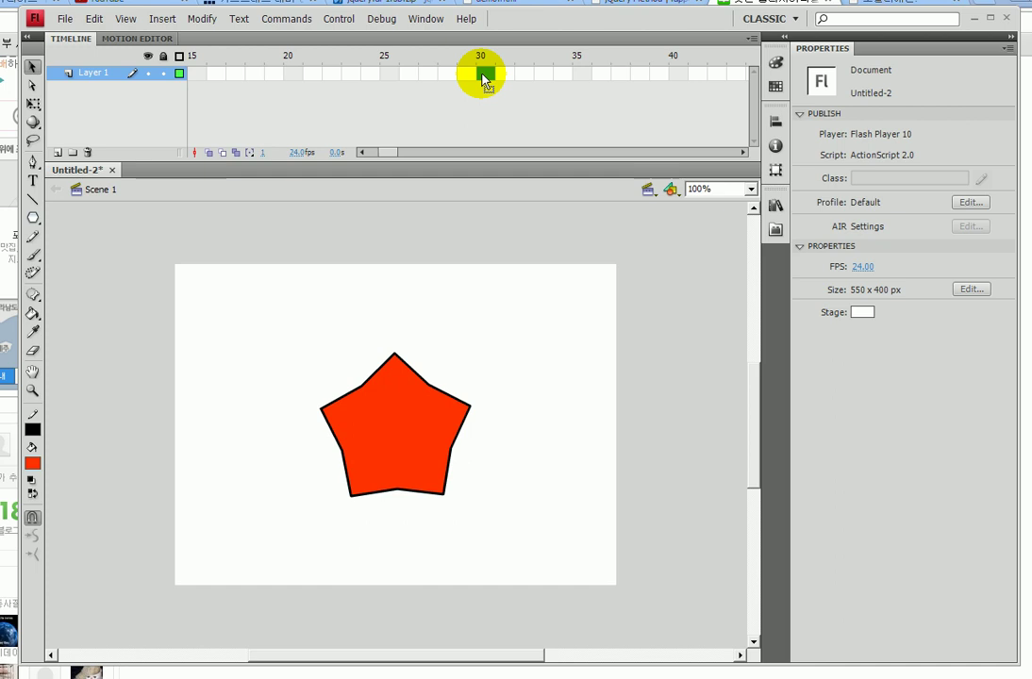
click(483, 73)
key(F7)
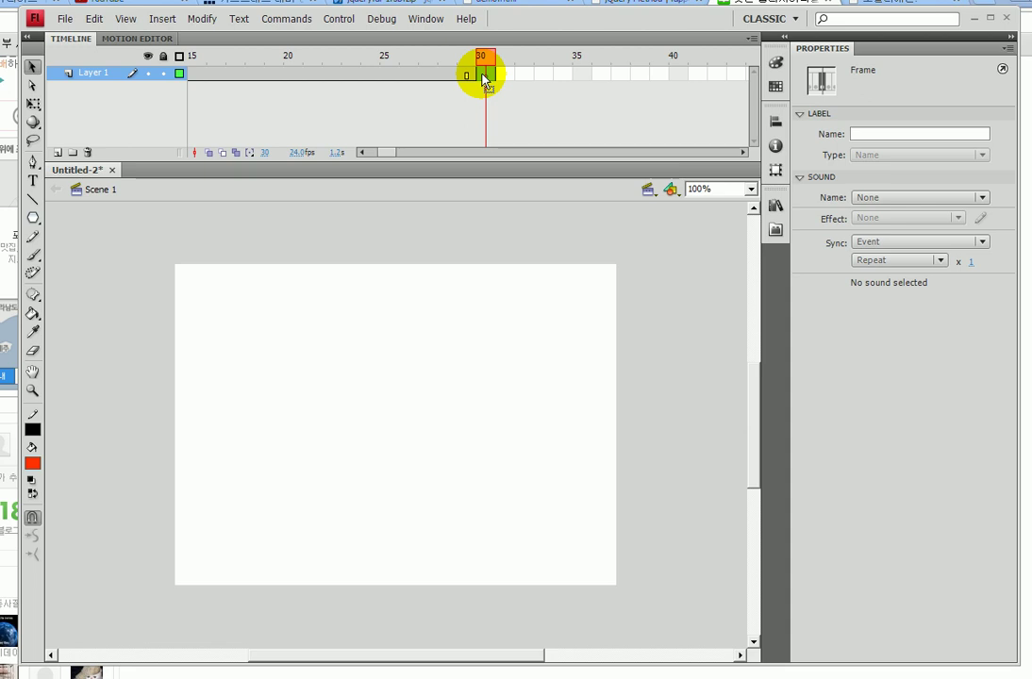
drag(486, 80, 500, 89)
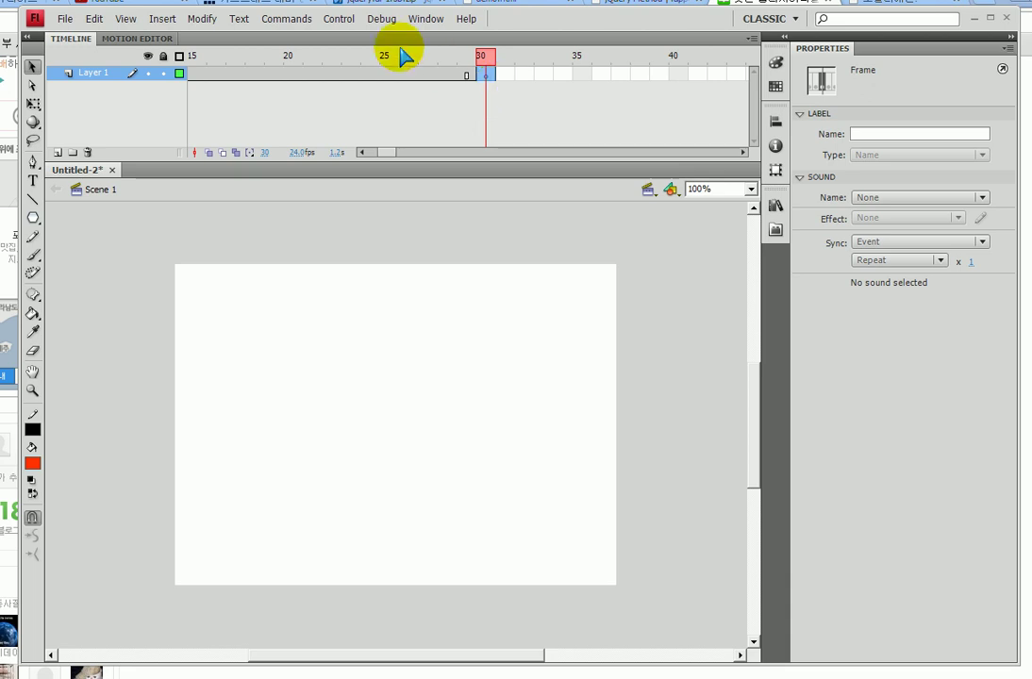
Draw a circle about 200 px wide with the Oval tool in frame 30, using a yellow-orange fill and black outline.
click(34, 218)
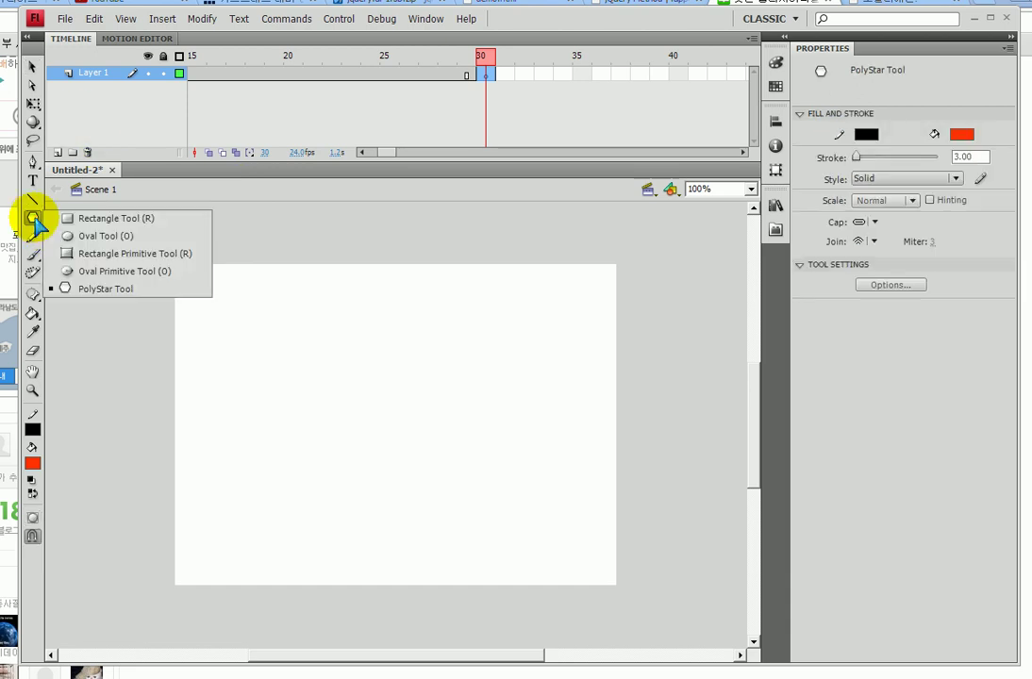
click(89, 237)
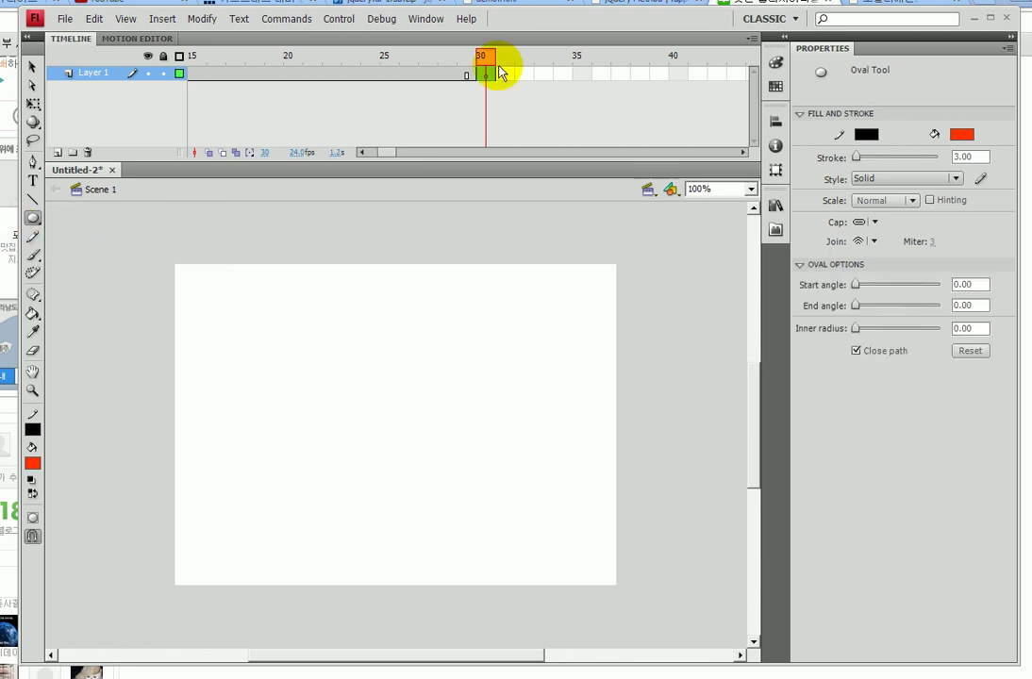
click(962, 134)
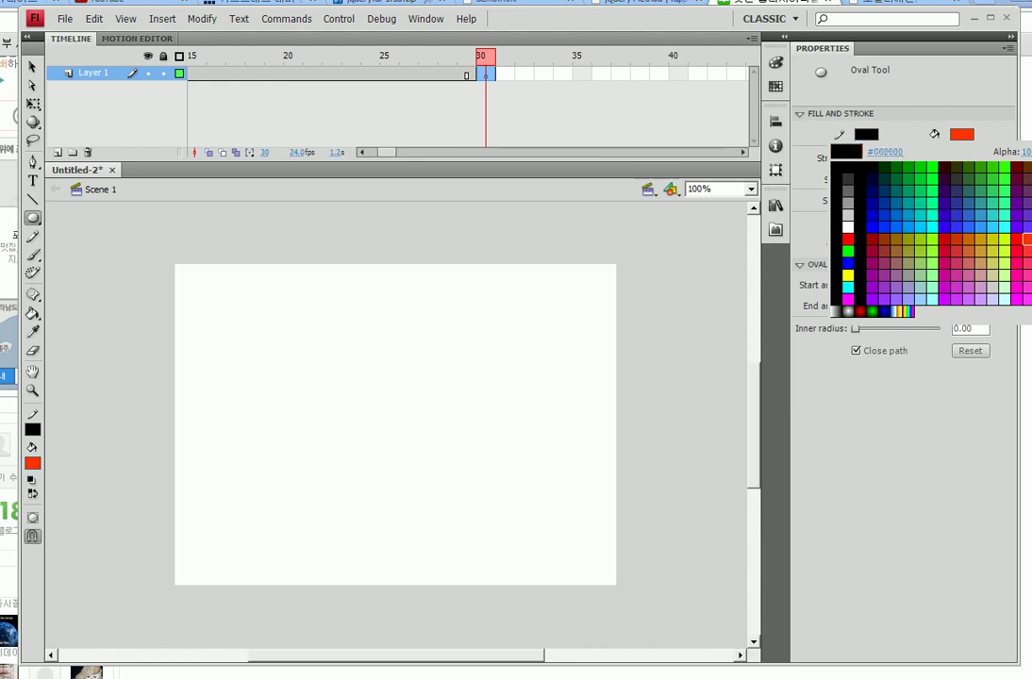
click(985, 242)
drag(394, 415, 438, 494)
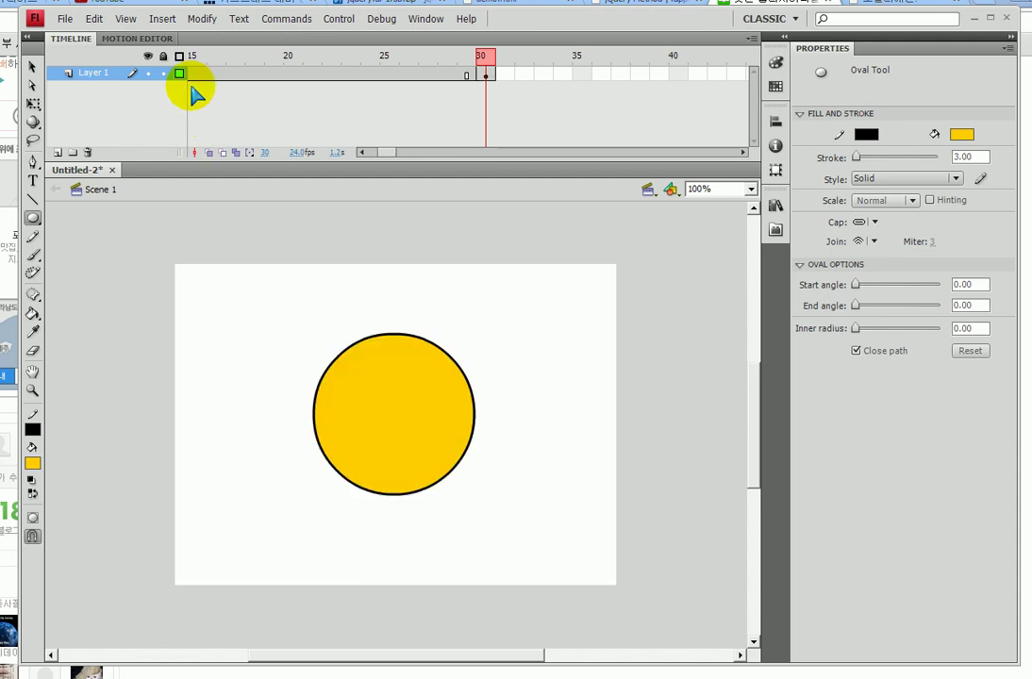
Compare frame 1 with frame 30, and center the circle in frame 30 horizontally and vertically on the stage.
drag(393, 152, 373, 153)
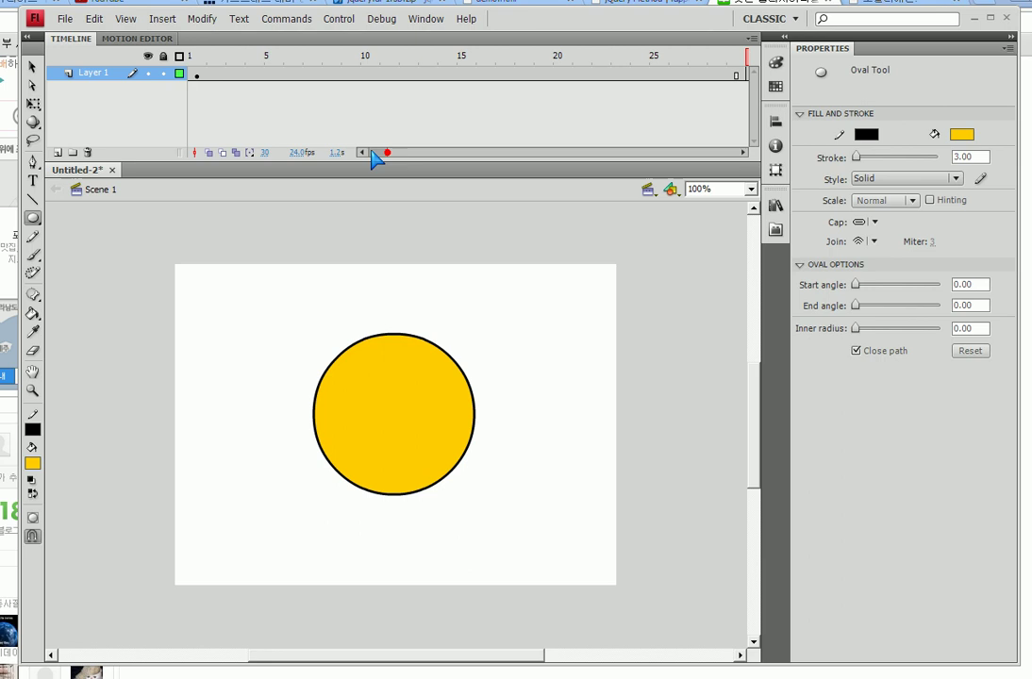
click(197, 78)
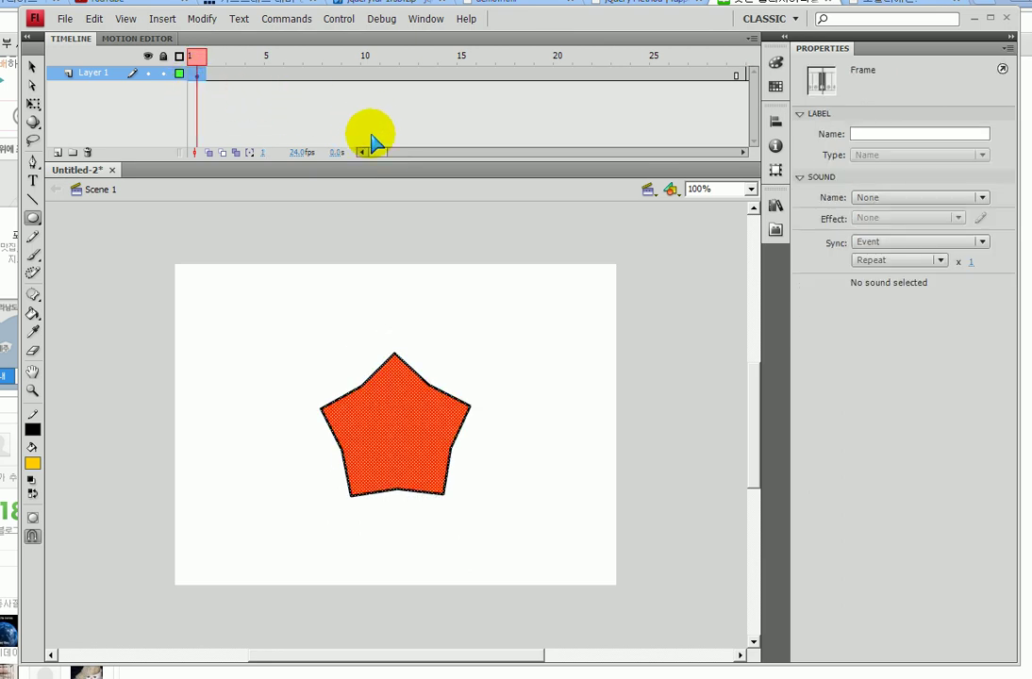
drag(381, 152, 391, 153)
click(405, 77)
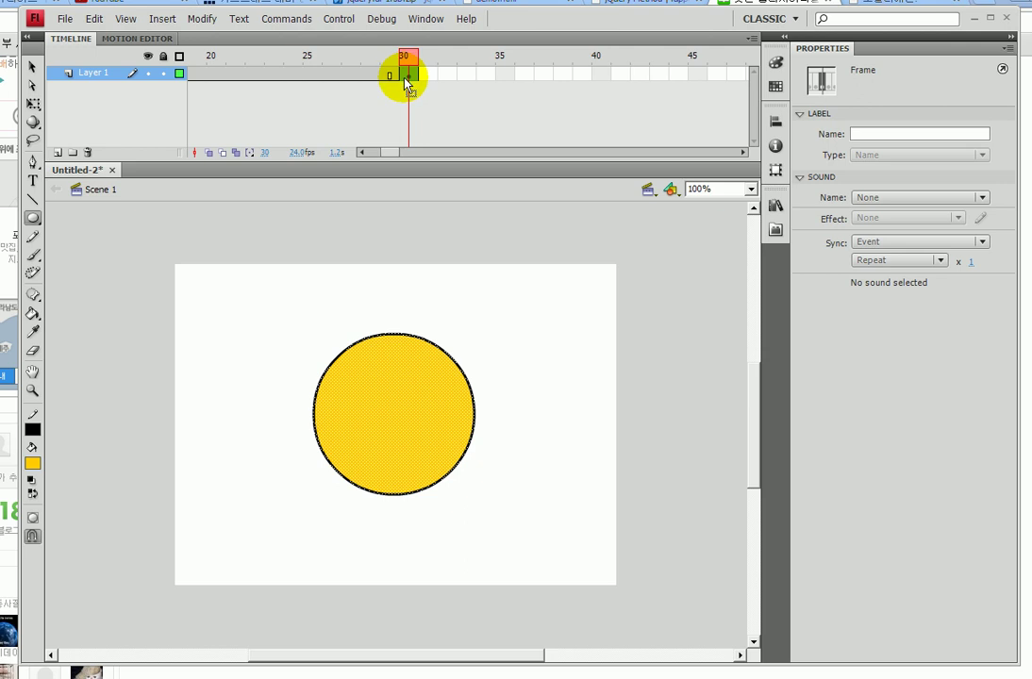
click(776, 122)
click(624, 148)
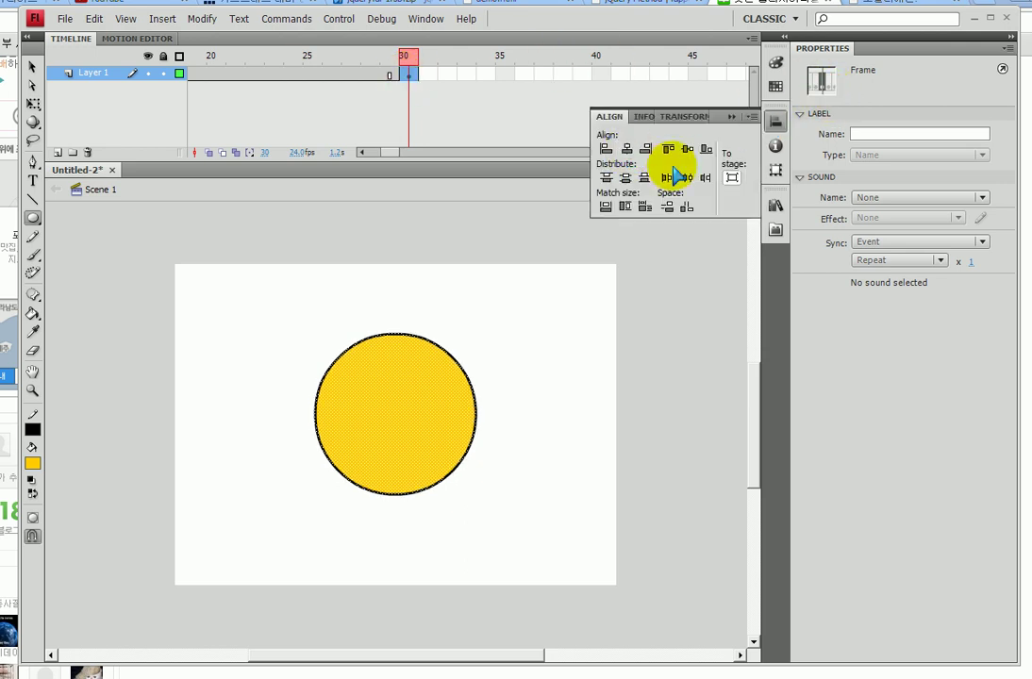
click(686, 148)
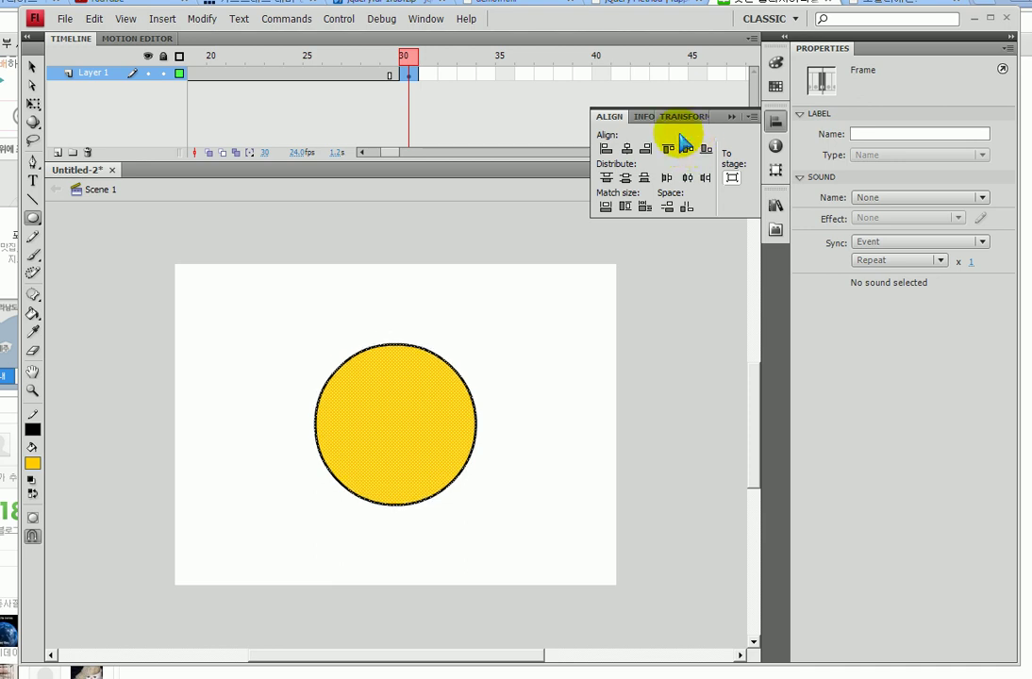
Scale the circle down slightly about its center with Free Transform, to roughly the star's size, and deselect it.
click(33, 103)
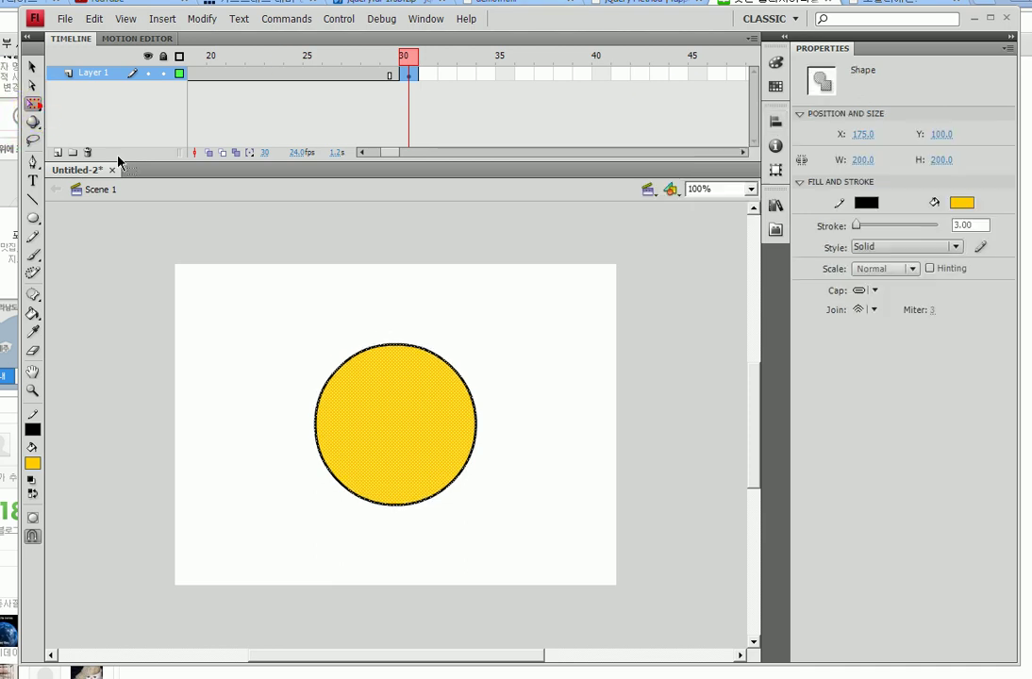
drag(476, 505, 466, 495)
click(548, 397)
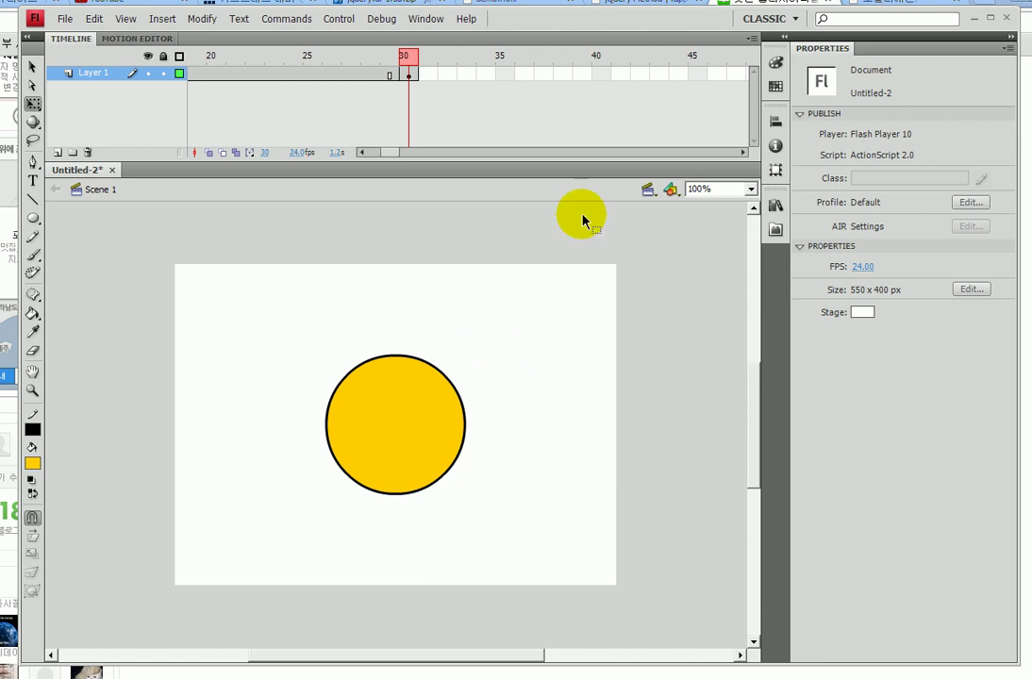
click(775, 205)
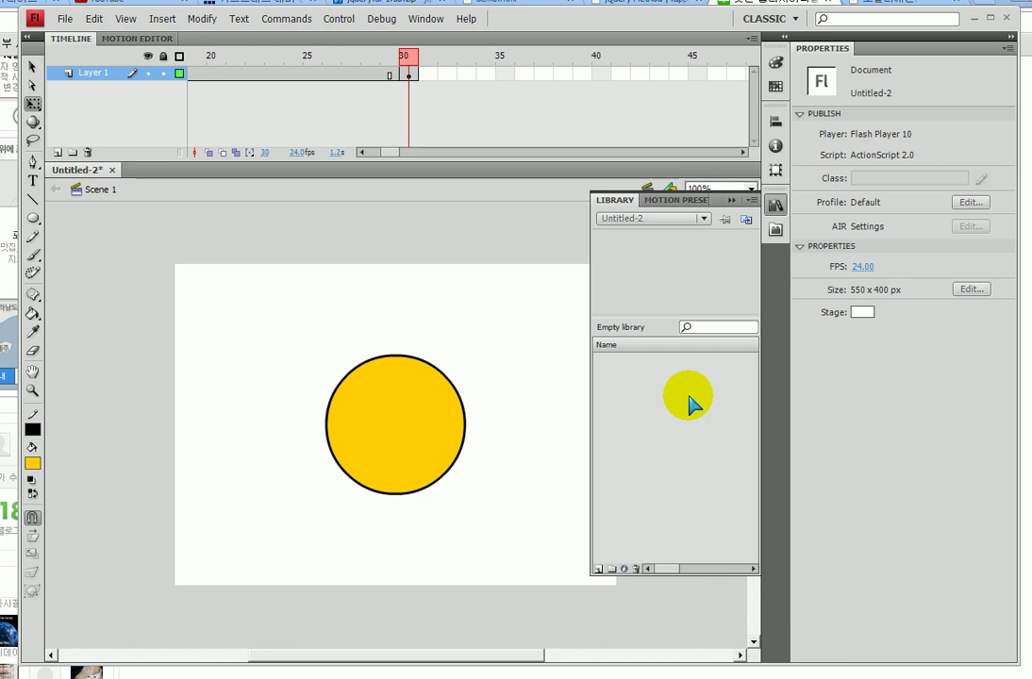
click(732, 200)
scroll(211, 366, up, 3)
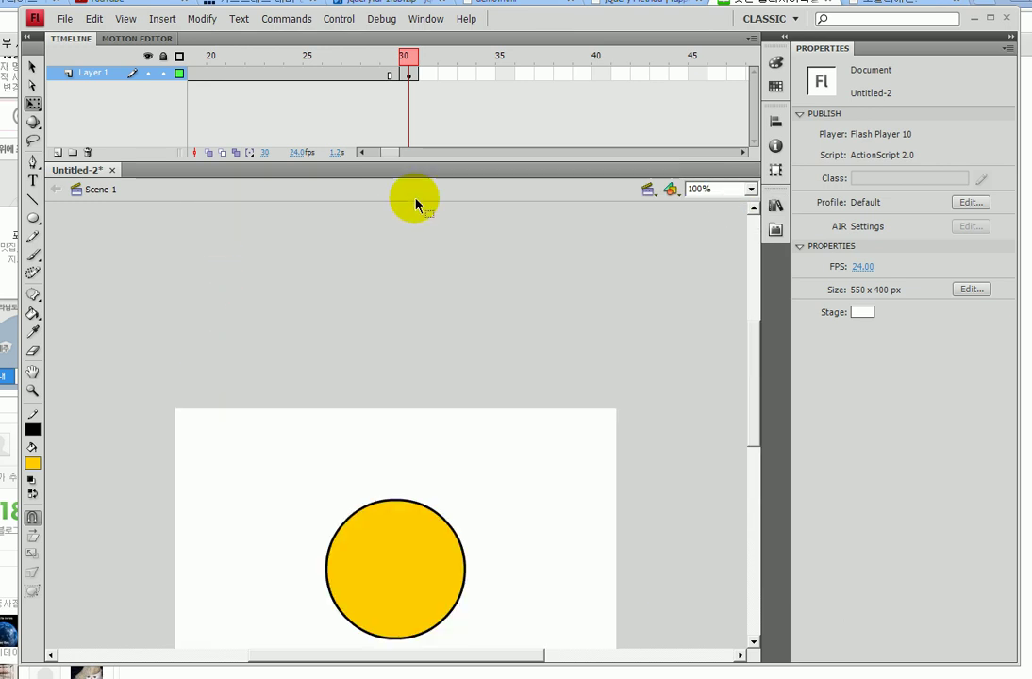
Create a shape tween on Layer 1 between the star in frame 1 and the circle in frame 30.
drag(386, 152, 369, 153)
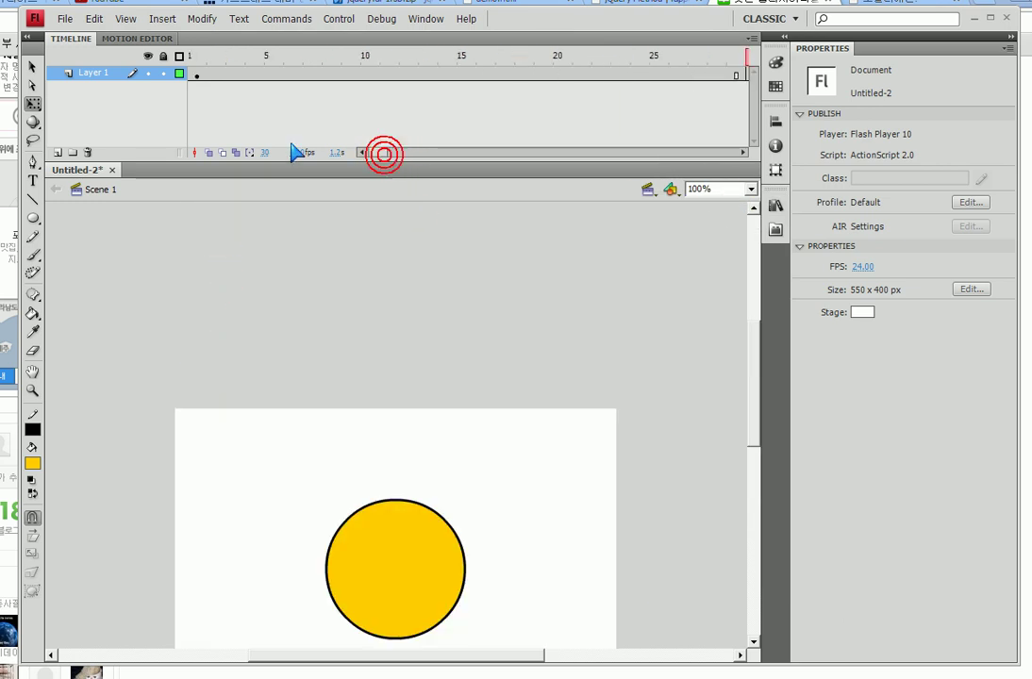
right_click(499, 75)
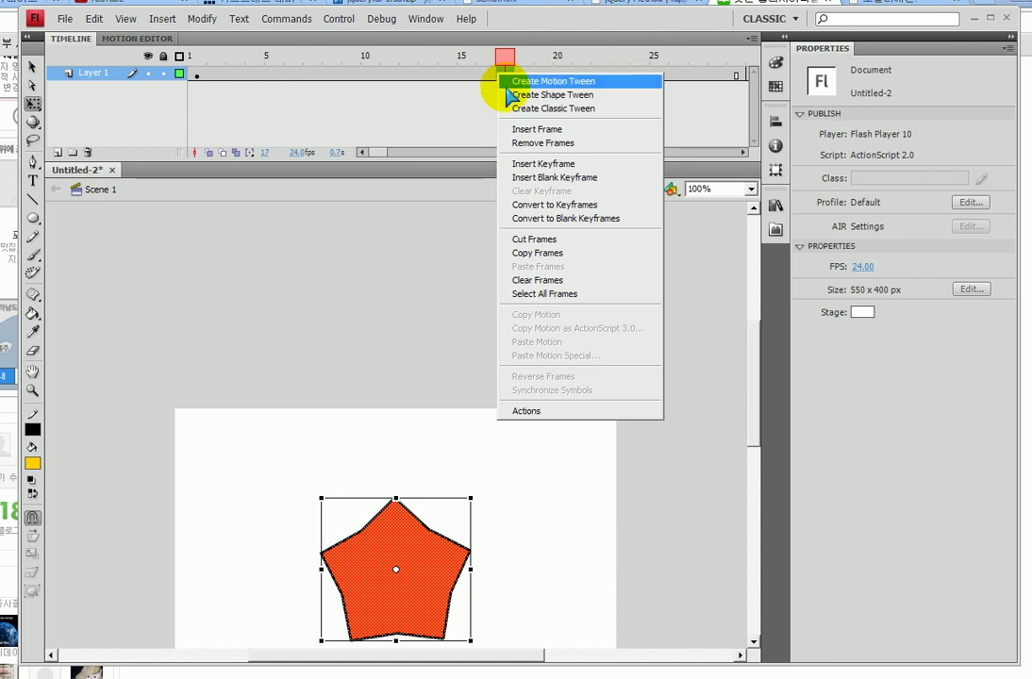
click(514, 96)
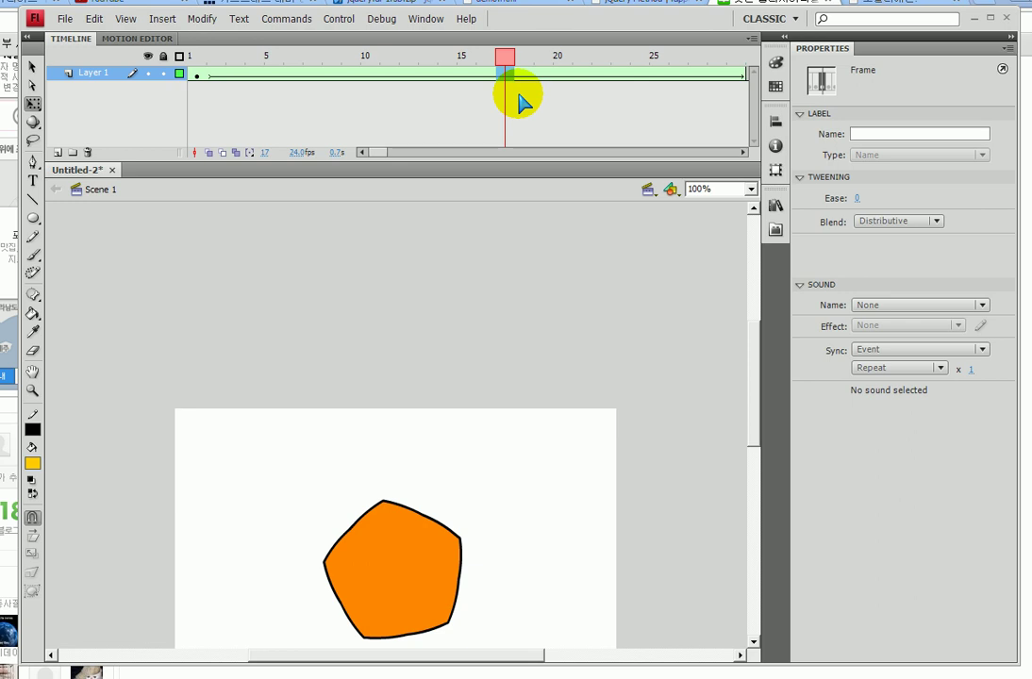
Save the document in the 플래시 folder as 플래시학습3day-2-별과원으로_쉐이프트윈.fla, basing the name on the existing 3day-1 file.
key(ctrl+s)
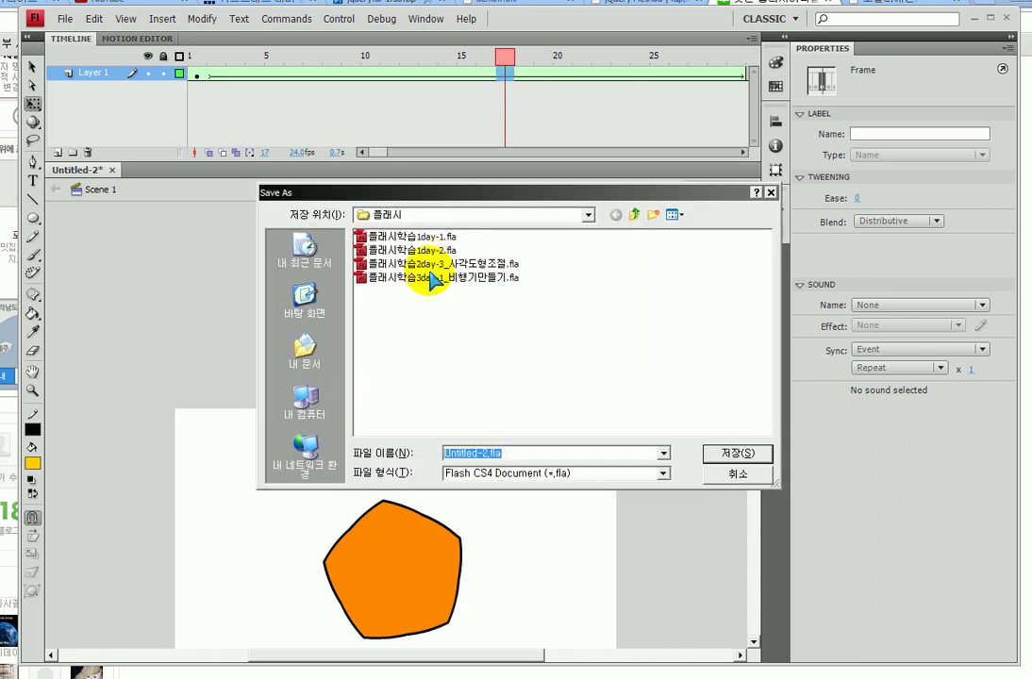
click(400, 279)
double_click(505, 454)
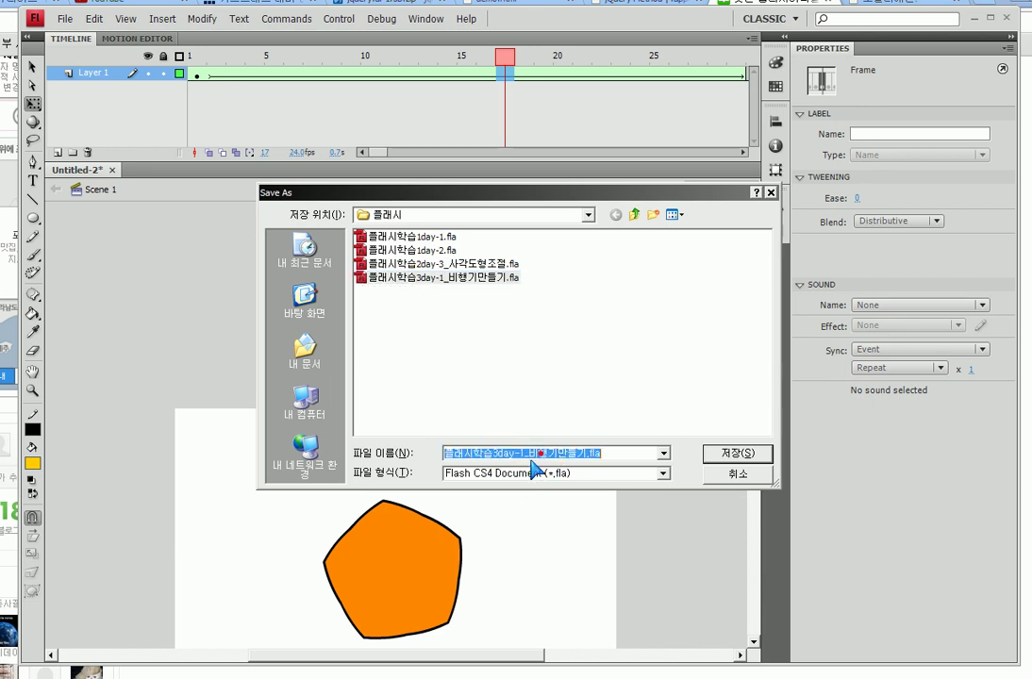
drag(512, 452, 612, 453)
text(2-1)
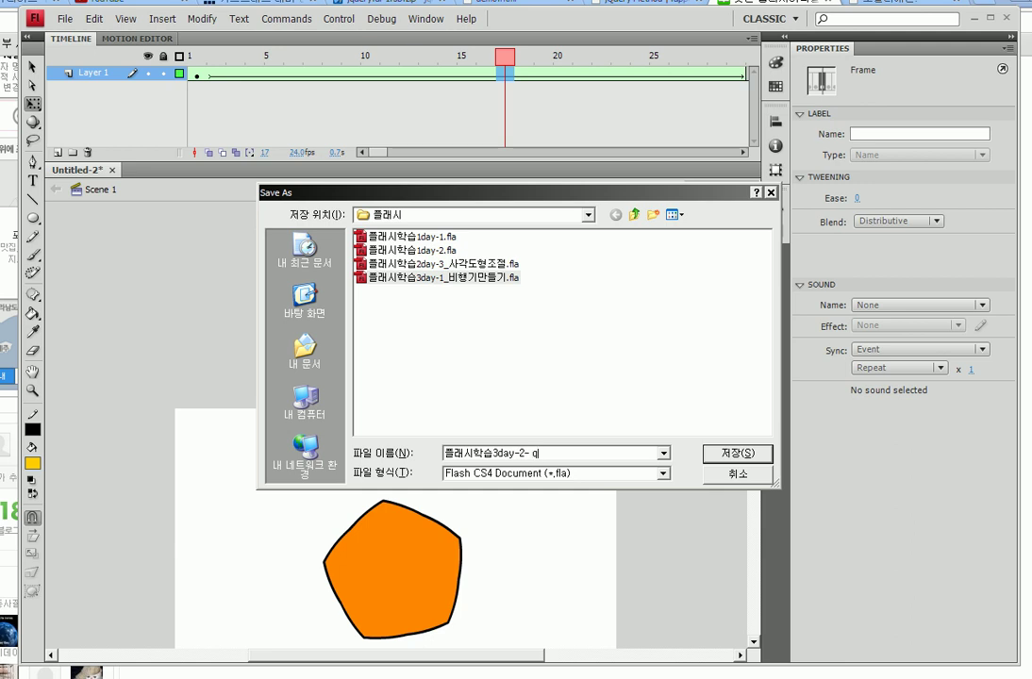
text(별과원으로.쉐이프트윈)
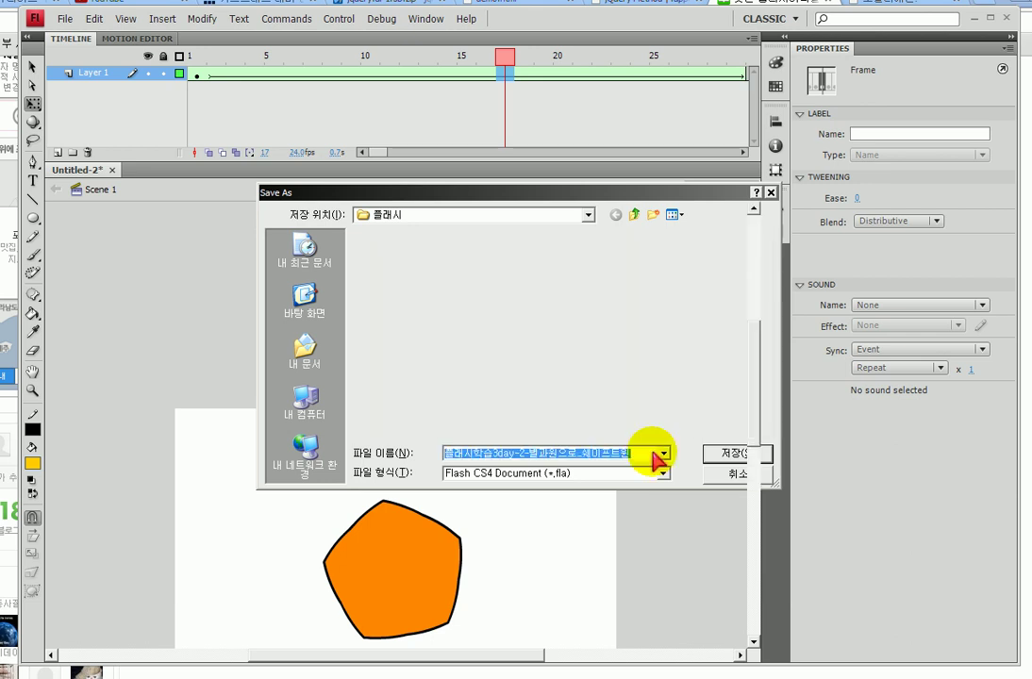
key(Return)
Test the movie to preview the star-to-circle shape tween.
key(ctrl+Return)
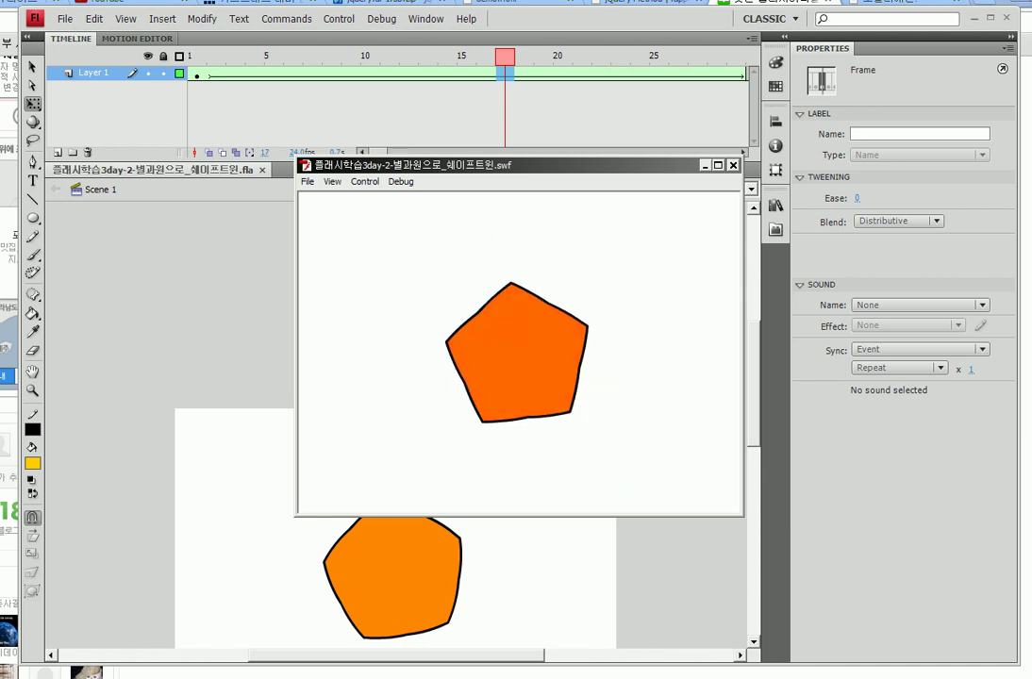
click(588, 527)
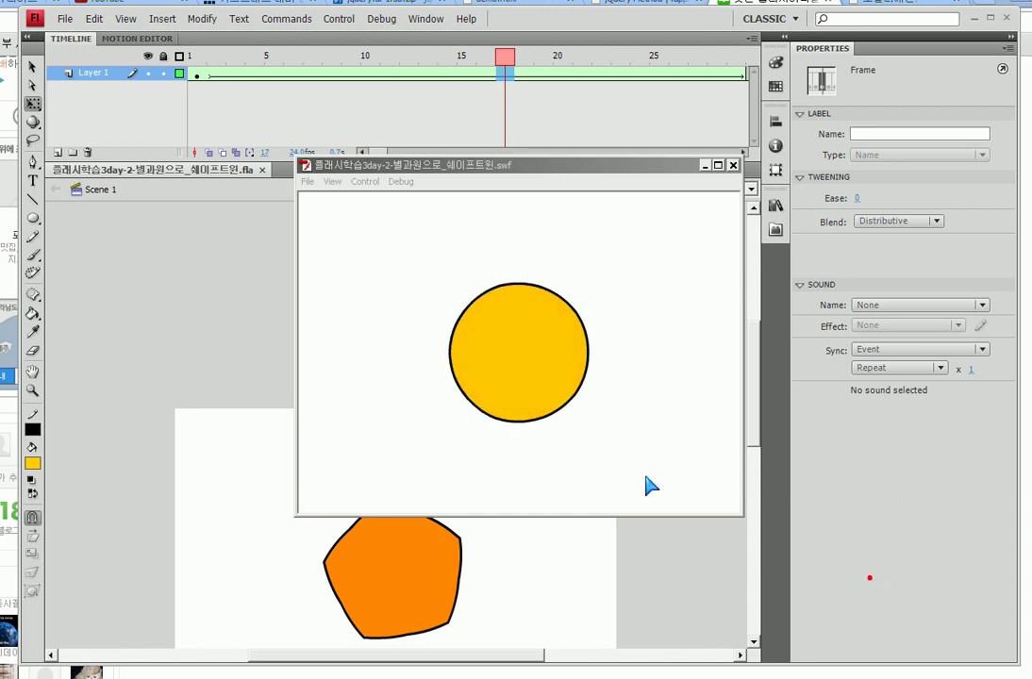